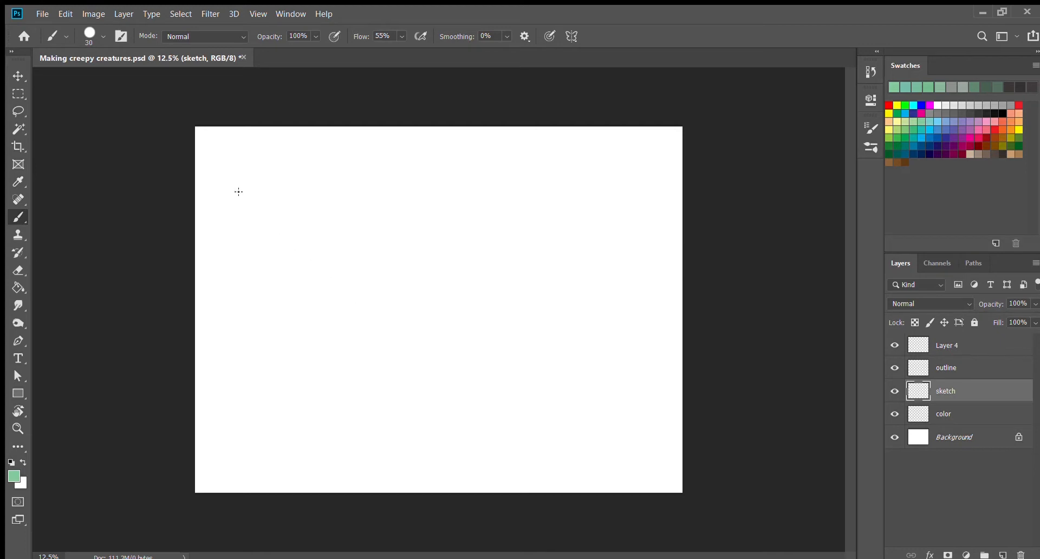
Step: Sketch loose facial features in the canvas's upper-left area: two round eyes, a nose, a toothy open mouth and an ear
mouse_move(232, 204)
mouse_down()
mouse_move(241, 183)
mouse_move(234, 193)
mouse_move(262, 221)
mouse_move(275, 219)
mouse_move(260, 193)
mouse_up()
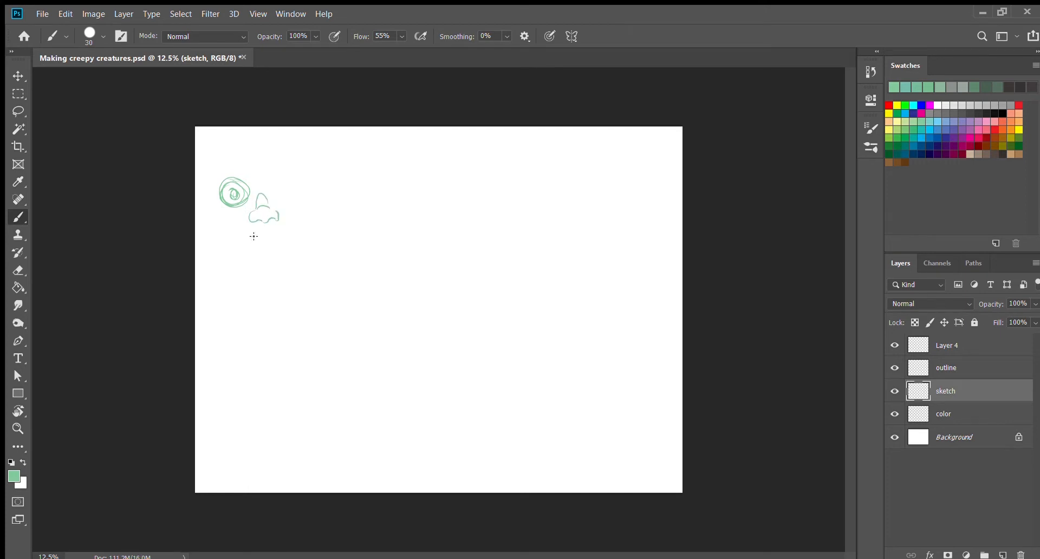
mouse_move(235, 232)
mouse_down()
mouse_move(292, 220)
mouse_move(276, 261)
mouse_move(233, 233)
mouse_move(285, 231)
mouse_move(238, 254)
mouse_move(285, 248)
mouse_up()
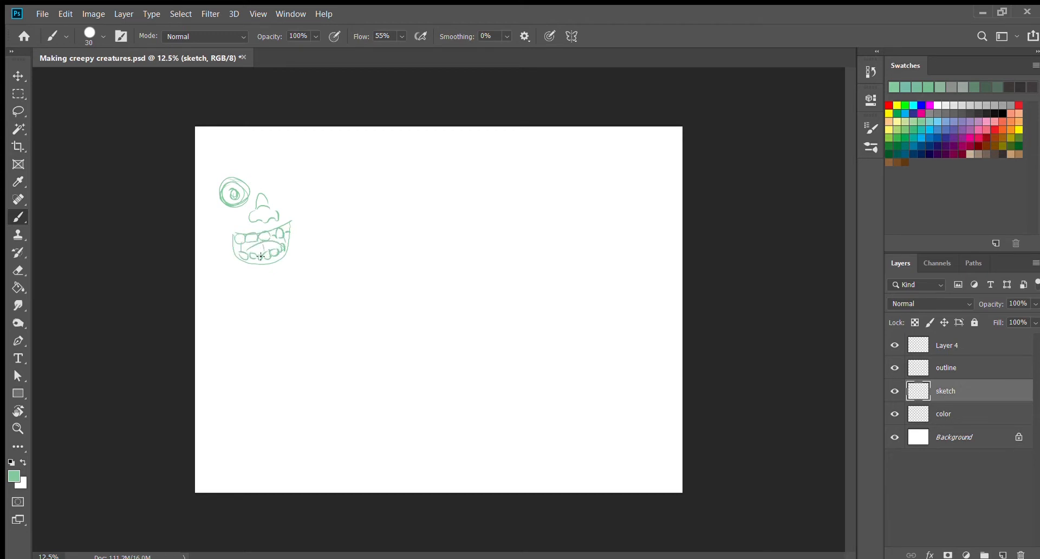
mouse_move(277, 178)
mouse_down()
mouse_move(285, 199)
mouse_move(277, 179)
mouse_move(311, 185)
mouse_move(299, 209)
mouse_up()
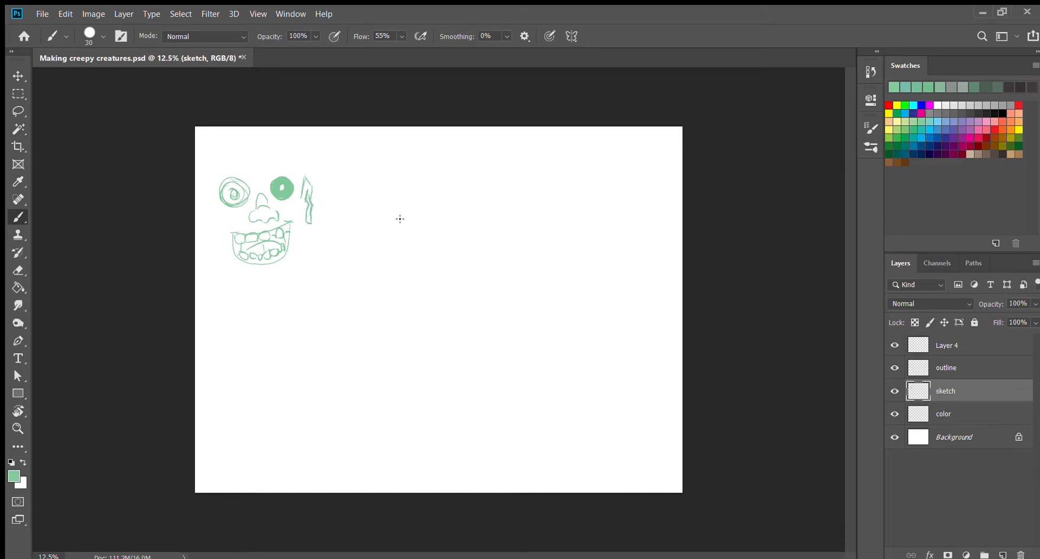
Step: Sketch a round pumpkin with curved vertical ribs, a scalloped base and a slanted stem near the upper middle of the canvas
mouse_move(396, 211)
mouse_down()
mouse_move(411, 261)
mouse_move(444, 186)
mouse_move(486, 246)
mouse_up()
mouse_move(455, 263)
mouse_down()
mouse_move(402, 203)
mouse_move(389, 220)
mouse_move(452, 179)
mouse_move(429, 259)
mouse_up()
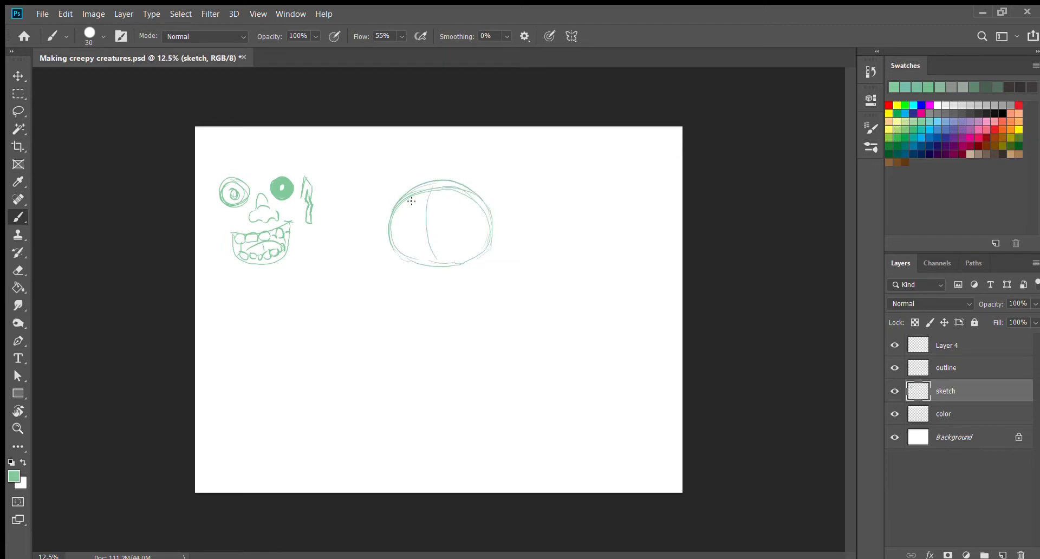
drag(454, 187, 472, 259)
mouse_move(409, 192)
mouse_down()
mouse_move(409, 250)
mouse_move(431, 194)
mouse_move(457, 194)
mouse_up()
mouse_move(440, 263)
mouse_down()
mouse_move(471, 264)
mouse_move(494, 225)
mouse_up()
drag(459, 192, 495, 233)
mouse_move(405, 196)
mouse_down()
mouse_move(402, 255)
mouse_move(412, 262)
mouse_up()
drag(461, 196, 468, 260)
drag(428, 197, 438, 262)
mouse_move(433, 189)
mouse_down()
mouse_move(452, 151)
mouse_move(459, 171)
mouse_move(458, 150)
mouse_move(461, 170)
mouse_up()
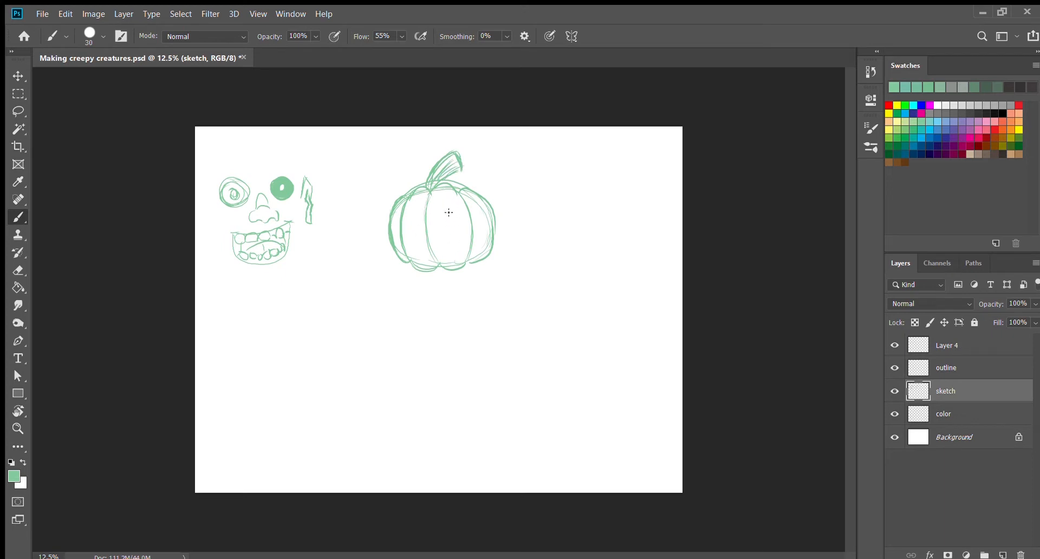
Step: Draw a large round eye and a frowning mouth with small teeth on the pumpkin, using a 20 px brush for the details
drag(447, 209, 440, 216)
mouse_move(416, 250)
mouse_down()
mouse_move(447, 242)
mouse_move(465, 253)
mouse_move(420, 253)
mouse_move(428, 249)
mouse_up()
key(bracketleft)
key(bracketleft)
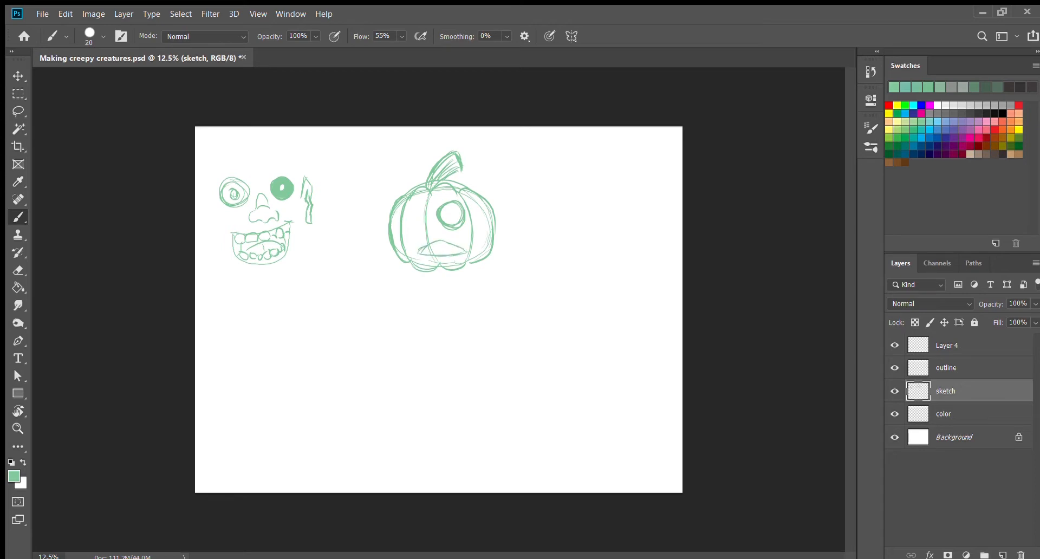
key(ctrl+plus)
scroll(694, 266, up, 4)
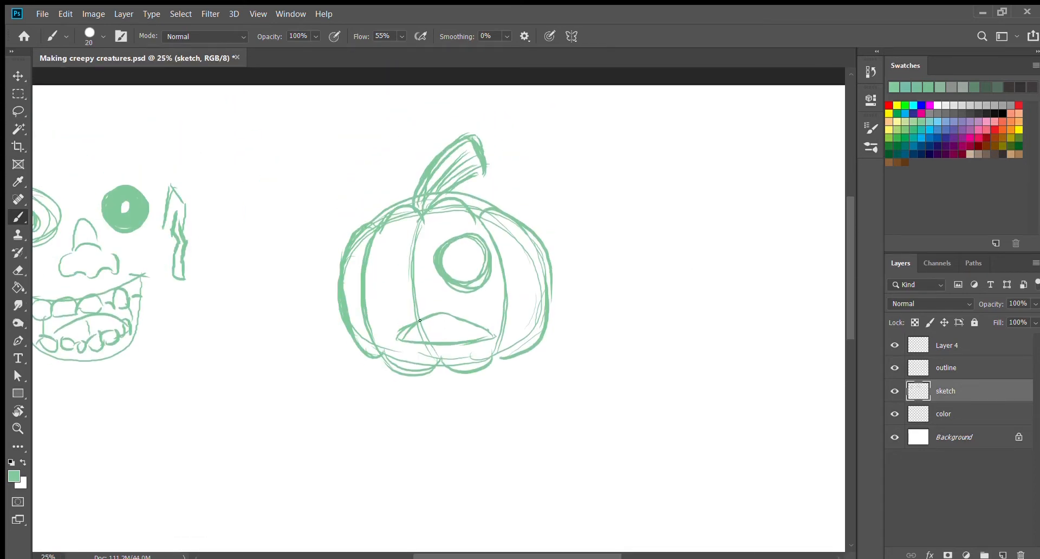
drag(416, 326, 468, 323)
mouse_move(410, 337)
mouse_down()
mouse_move(473, 337)
mouse_move(481, 366)
mouse_move(479, 348)
mouse_up()
mouse_move(408, 338)
mouse_down()
mouse_move(434, 337)
mouse_move(396, 333)
mouse_move(406, 322)
mouse_move(488, 328)
mouse_up()
Step: Draw the nose line and a narrow, lashed second eye on the pumpkin's right side, erasing overlapping construction lines at the top
mouse_move(452, 245)
mouse_down()
mouse_move(448, 238)
mouse_move(502, 216)
mouse_up()
mouse_move(485, 285)
mouse_down()
mouse_move(506, 314)
mouse_move(525, 310)
mouse_move(513, 249)
mouse_move(531, 306)
mouse_move(536, 268)
mouse_move(537, 287)
mouse_up()
drag(519, 243, 536, 248)
drag(534, 266, 540, 291)
drag(529, 301, 534, 305)
key(e)
mouse_move(482, 212)
mouse_down()
mouse_move(449, 202)
mouse_move(374, 216)
mouse_move(357, 238)
mouse_move(355, 336)
mouse_move(395, 358)
mouse_move(433, 355)
mouse_move(445, 205)
mouse_move(390, 221)
mouse_move(484, 226)
mouse_move(481, 213)
mouse_up()
key(b)
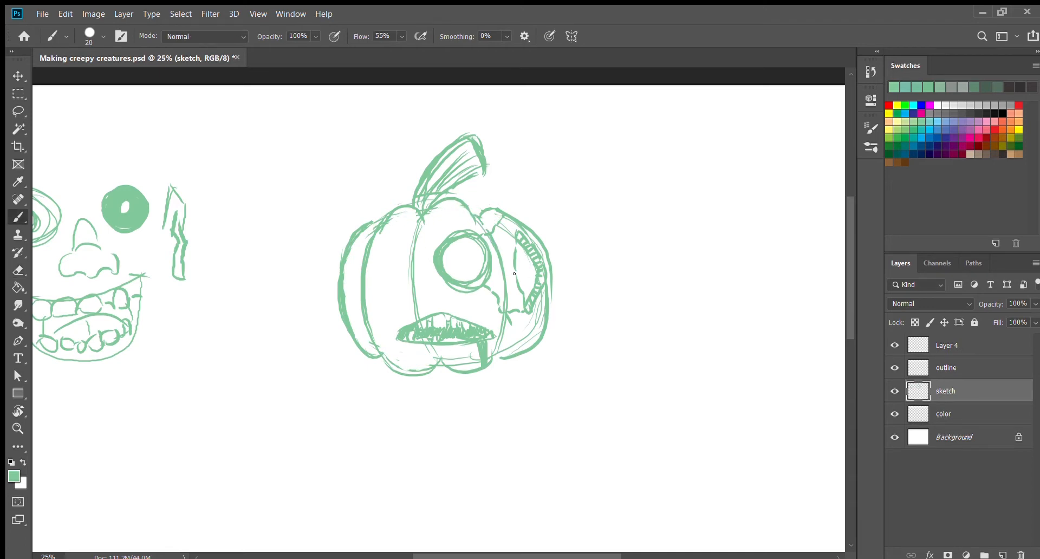
mouse_move(514, 273)
mouse_down()
mouse_move(528, 295)
mouse_move(516, 242)
mouse_move(521, 286)
mouse_up()
Step: Fill the pumpkin's large round eye with green and carve a light ringed pupil into it
key(e)
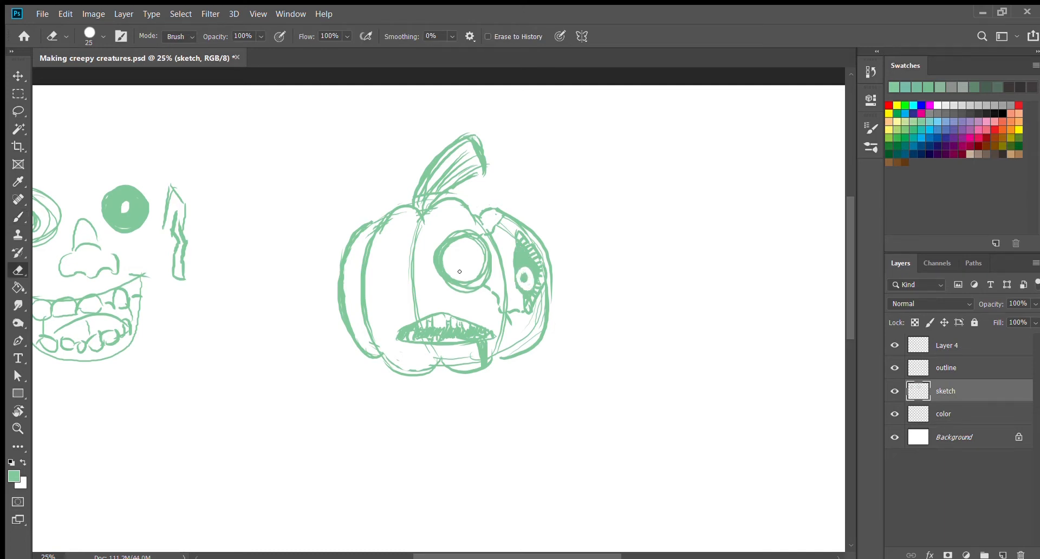
key(b)
key(g)
click(465, 274)
key(b)
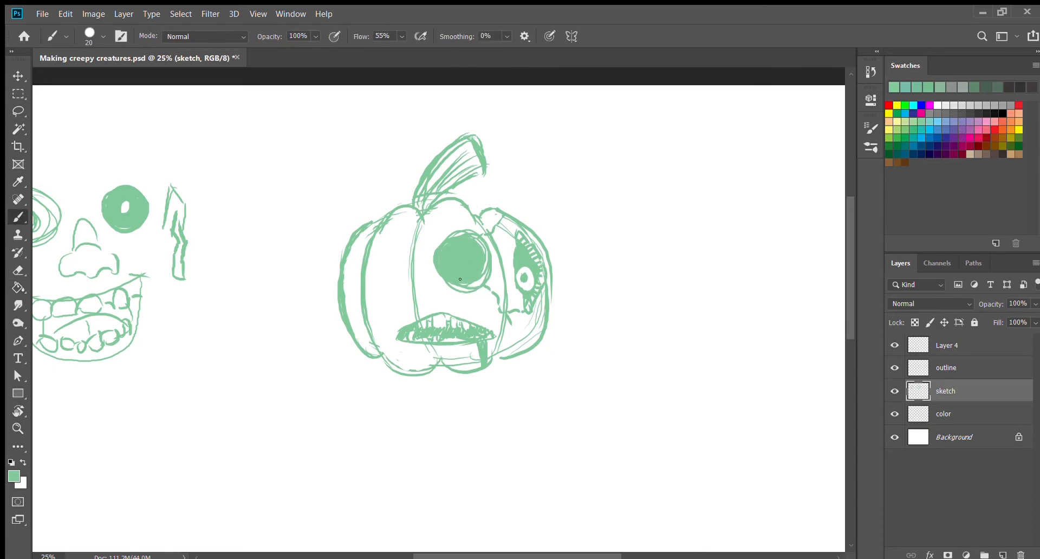
key(e)
mouse_move(465, 260)
mouse_down()
mouse_move(460, 252)
mouse_move(467, 271)
mouse_up()
Step: Add crease lines at the corner of the pumpkin's mouth and beneath its lower lip
key(b)
drag(379, 320, 396, 331)
drag(427, 345, 435, 357)
drag(409, 344, 426, 346)
Step: Sketch a wide, tapering grin outline beside the pumpkin with curved guide lines for the teeth
mouse_move(554, 214)
mouse_down()
mouse_move(572, 225)
mouse_move(703, 215)
mouse_up()
mouse_move(589, 238)
mouse_down()
mouse_move(379, 239)
mouse_move(398, 289)
mouse_up()
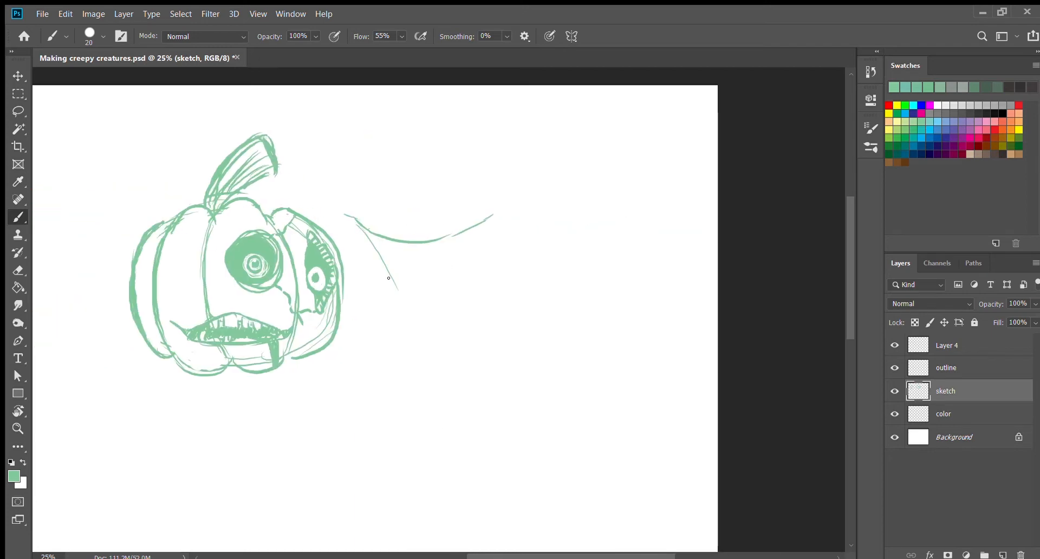
drag(368, 236, 436, 303)
drag(489, 219, 442, 299)
drag(475, 249, 451, 297)
mouse_move(366, 232)
mouse_down()
mouse_move(440, 268)
mouse_move(401, 262)
mouse_move(476, 231)
mouse_up()
drag(395, 287, 453, 288)
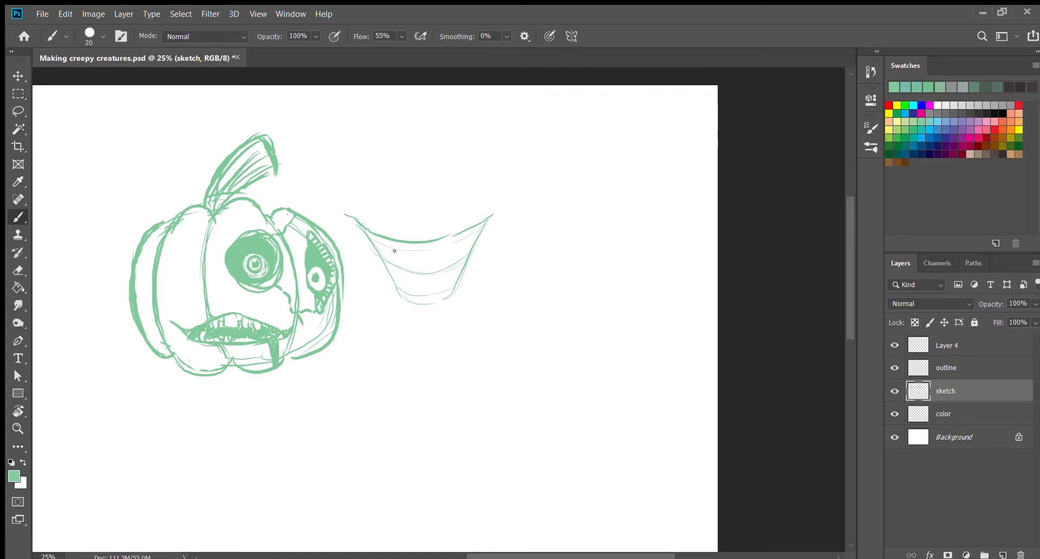
Step: Draw upper and lower rows of teeth inside the grin and hatch gum lines above and below them
mouse_move(395, 250)
mouse_down()
mouse_move(400, 270)
mouse_move(440, 273)
mouse_move(452, 260)
mouse_move(462, 271)
mouse_move(454, 244)
mouse_move(437, 267)
mouse_move(418, 247)
mouse_move(388, 265)
mouse_move(384, 250)
mouse_move(388, 264)
mouse_move(426, 284)
mouse_move(442, 271)
mouse_move(450, 285)
mouse_move(397, 280)
mouse_move(433, 285)
mouse_up()
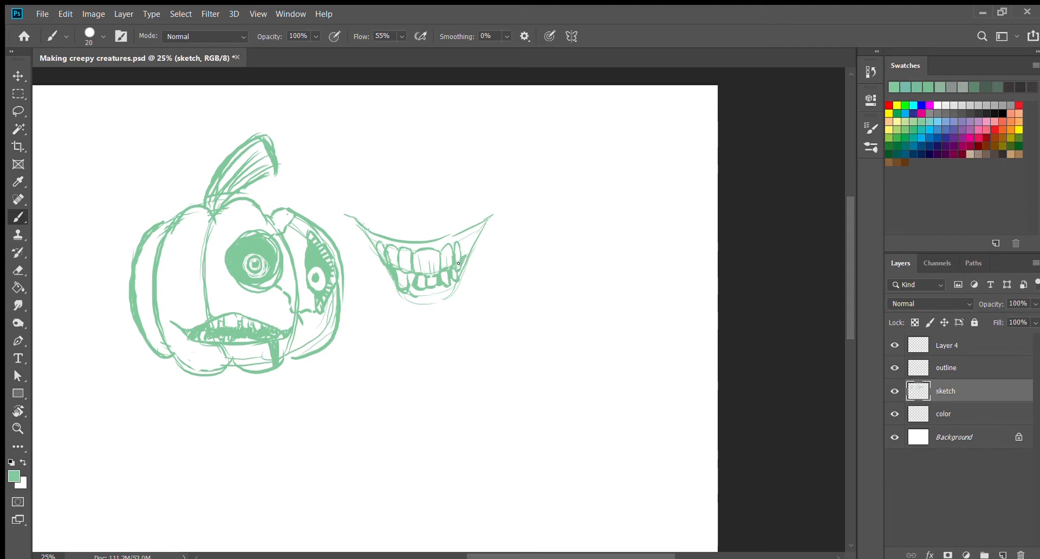
mouse_move(370, 241)
mouse_down()
mouse_move(343, 217)
mouse_move(375, 243)
mouse_up()
drag(385, 238, 407, 248)
drag(420, 242, 441, 247)
drag(448, 236, 456, 242)
drag(465, 231, 465, 247)
drag(478, 228, 471, 249)
drag(424, 284, 425, 301)
drag(433, 285, 432, 302)
drag(439, 288, 439, 300)
drag(444, 287, 449, 300)
drag(407, 295, 405, 303)
Step: Extend both corners of the grin outward and upward into thin points
drag(356, 222, 332, 205)
drag(492, 211, 503, 205)
drag(504, 203, 517, 195)
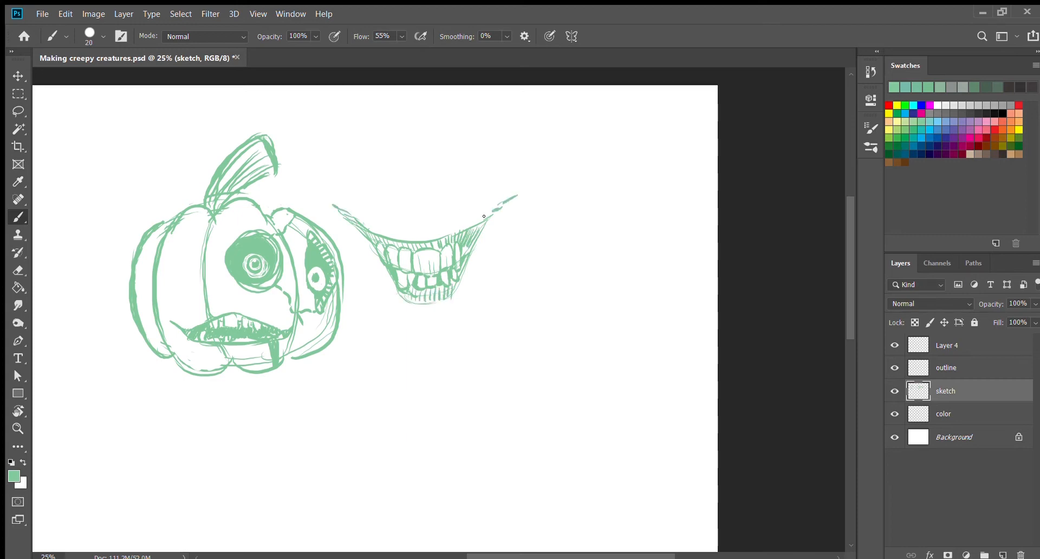
Step: Draw a vertical split above and below the grin, with small patches crossing the part above the upper lip
mouse_move(400, 238)
mouse_down()
mouse_move(397, 163)
mouse_move(398, 213)
mouse_up()
mouse_move(399, 157)
mouse_down()
mouse_move(406, 239)
mouse_move(394, 172)
mouse_up()
drag(401, 296, 418, 322)
mouse_move(425, 301)
mouse_down()
mouse_move(412, 308)
mouse_move(424, 301)
mouse_up()
drag(443, 298, 416, 300)
key(e)
mouse_move(402, 221)
mouse_down()
mouse_move(388, 219)
mouse_move(413, 225)
mouse_up()
key(b)
mouse_move(389, 205)
mouse_down()
mouse_move(413, 211)
mouse_move(412, 226)
mouse_up()
drag(391, 199, 409, 186)
mouse_move(410, 187)
mouse_down()
mouse_move(395, 200)
mouse_move(389, 165)
mouse_up()
drag(389, 166, 409, 168)
Step: Add contour strokes along the grin's upper lip and cheeks, and draw curved chin lines beneath it
mouse_move(369, 220)
mouse_down()
mouse_move(403, 232)
mouse_move(467, 222)
mouse_up()
drag(322, 203, 379, 258)
drag(495, 214, 458, 299)
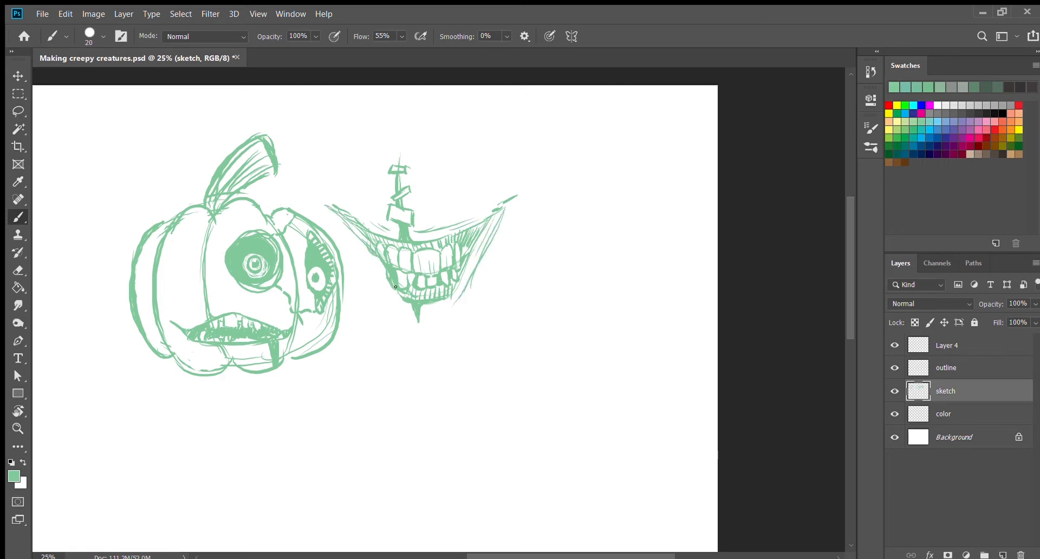
key(e)
key(b)
mouse_move(398, 293)
mouse_down()
mouse_move(410, 317)
mouse_move(390, 311)
mouse_move(444, 317)
mouse_up()
drag(450, 317, 457, 317)
mouse_move(460, 314)
mouse_down()
mouse_move(460, 305)
mouse_move(433, 322)
mouse_move(390, 308)
mouse_move(451, 315)
mouse_up()
mouse_move(371, 232)
mouse_down()
mouse_move(460, 227)
mouse_move(396, 232)
mouse_move(448, 230)
mouse_up()
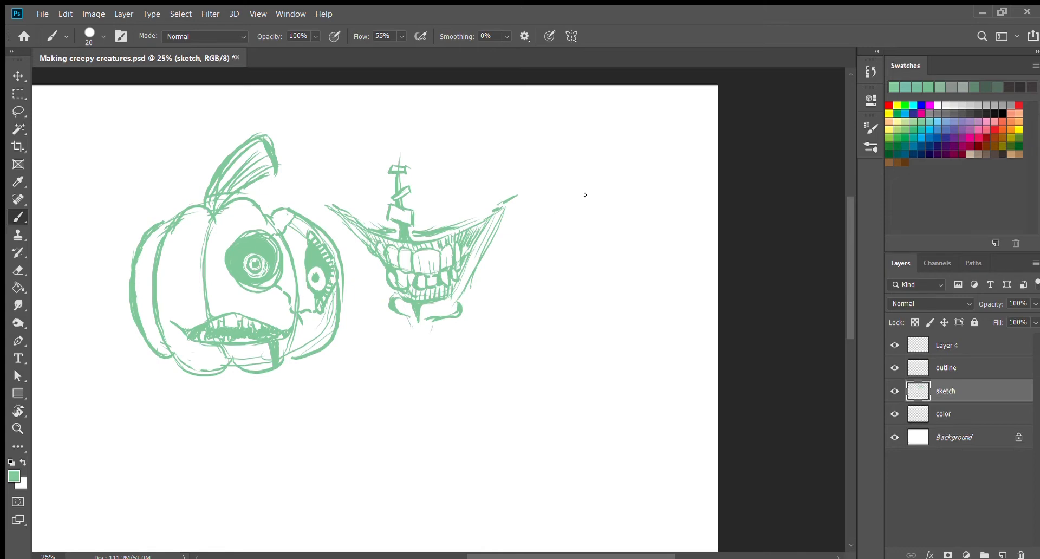
Step: Sketch two upright oval eyes below and right of the grin, with green-filled pupils and a highlight erased in the right one
scroll(512, 324, down, 2)
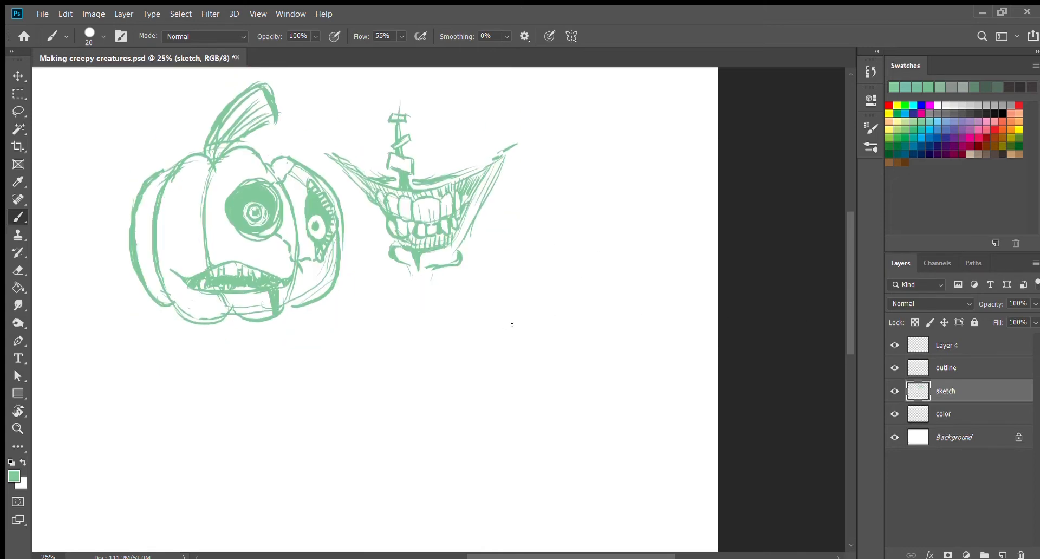
drag(496, 339, 509, 373)
mouse_move(493, 333)
mouse_down()
mouse_move(504, 374)
mouse_move(496, 352)
mouse_move(558, 306)
mouse_move(487, 347)
mouse_move(528, 342)
mouse_move(529, 358)
mouse_up()
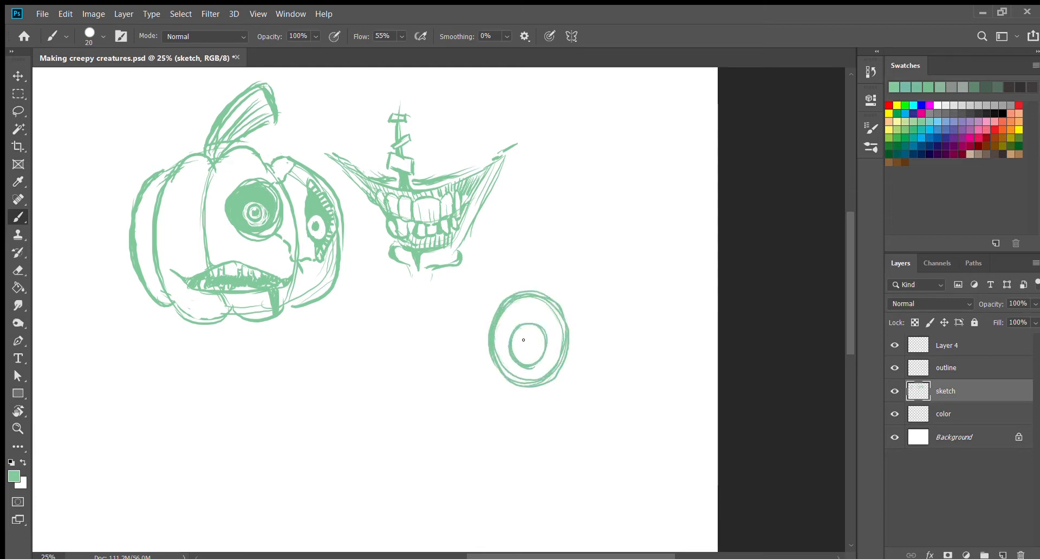
key(g)
key(b)
mouse_move(590, 321)
mouse_down()
mouse_move(589, 339)
mouse_move(648, 330)
mouse_move(607, 311)
mouse_move(621, 348)
mouse_move(615, 330)
mouse_up()
key(g)
click(620, 347)
key(e)
click(614, 330)
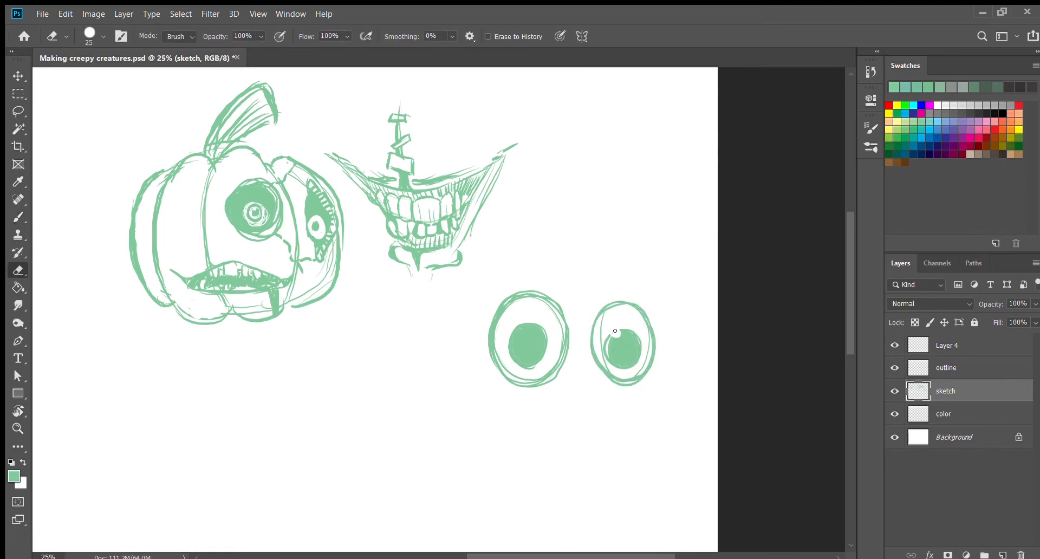
Step: Frame each of the two oval eyes with a loose rectangle
key(b)
drag(477, 284, 482, 384)
mouse_move(488, 400)
mouse_down()
mouse_move(560, 398)
mouse_move(572, 287)
mouse_up()
mouse_move(586, 283)
mouse_down()
mouse_move(583, 385)
mouse_move(663, 389)
mouse_up()
drag(682, 390, 670, 283)
drag(670, 277, 586, 281)
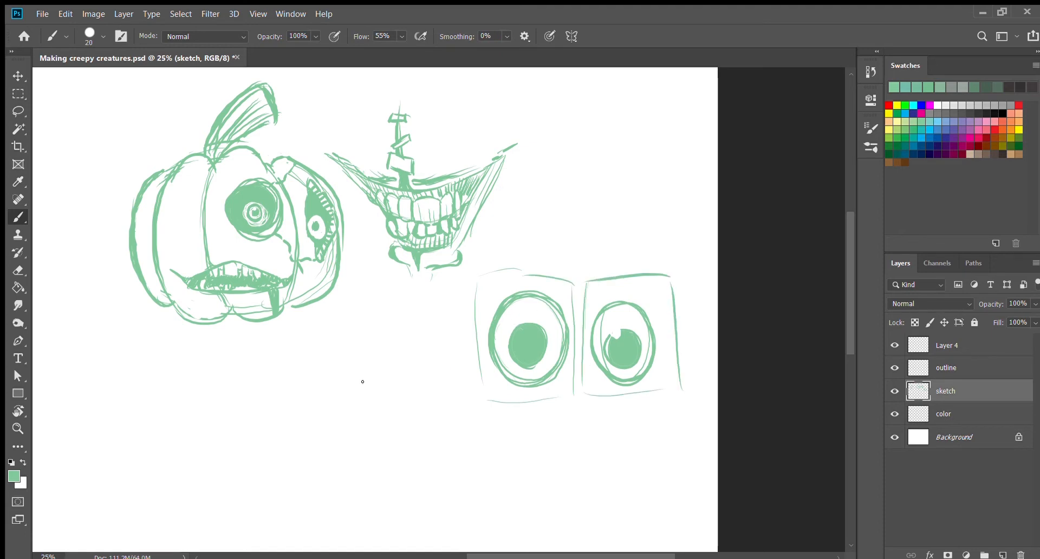
Step: Sketch a round creature body below the grin with two curved stalks ending in circular eyeballs
drag(347, 358, 352, 441)
mouse_move(420, 372)
mouse_down()
mouse_move(315, 403)
mouse_move(382, 352)
mouse_up()
scroll(487, 340, down, 3)
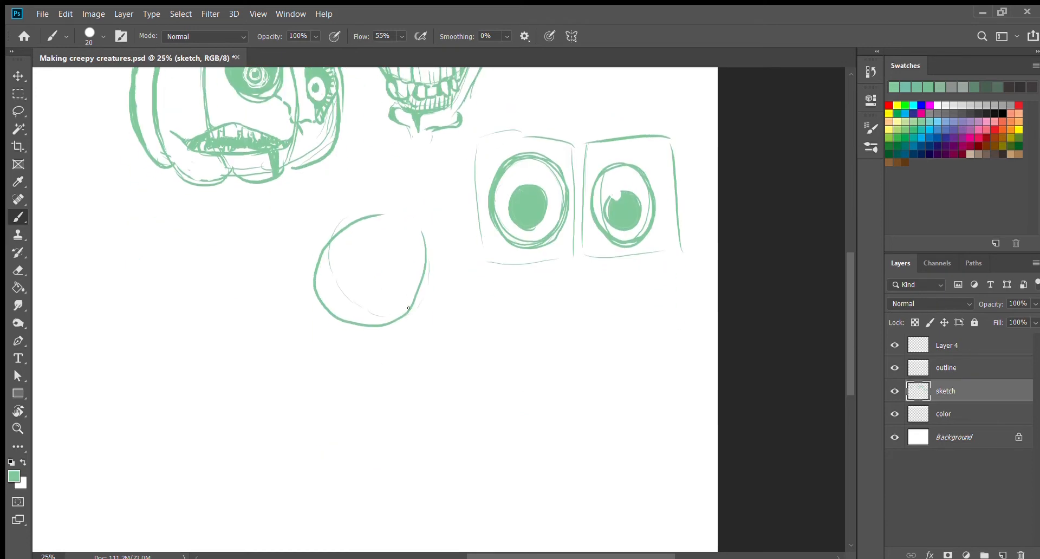
mouse_move(397, 288)
mouse_down()
mouse_move(402, 271)
mouse_move(460, 355)
mouse_up()
mouse_move(313, 286)
mouse_down()
mouse_move(245, 314)
mouse_move(268, 355)
mouse_move(281, 306)
mouse_move(276, 334)
mouse_move(278, 321)
mouse_up()
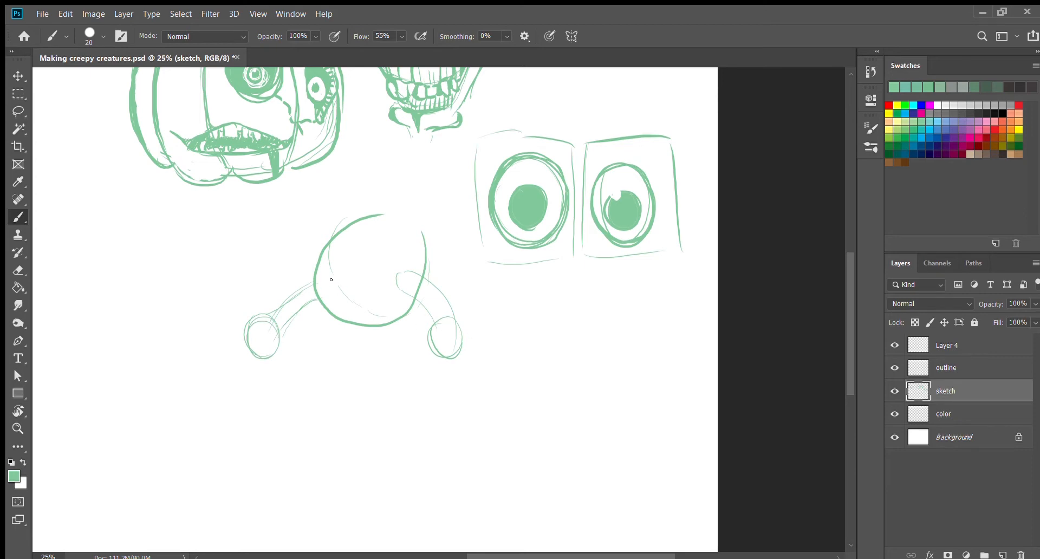
Step: Draw a vertical mouth lined with teeth along the left side of the round creature's body
drag(345, 237, 346, 309)
mouse_move(387, 213)
mouse_down()
mouse_move(334, 292)
mouse_move(355, 323)
mouse_up()
drag(370, 205, 315, 272)
mouse_move(415, 229)
mouse_down()
mouse_move(402, 324)
mouse_move(409, 274)
mouse_up()
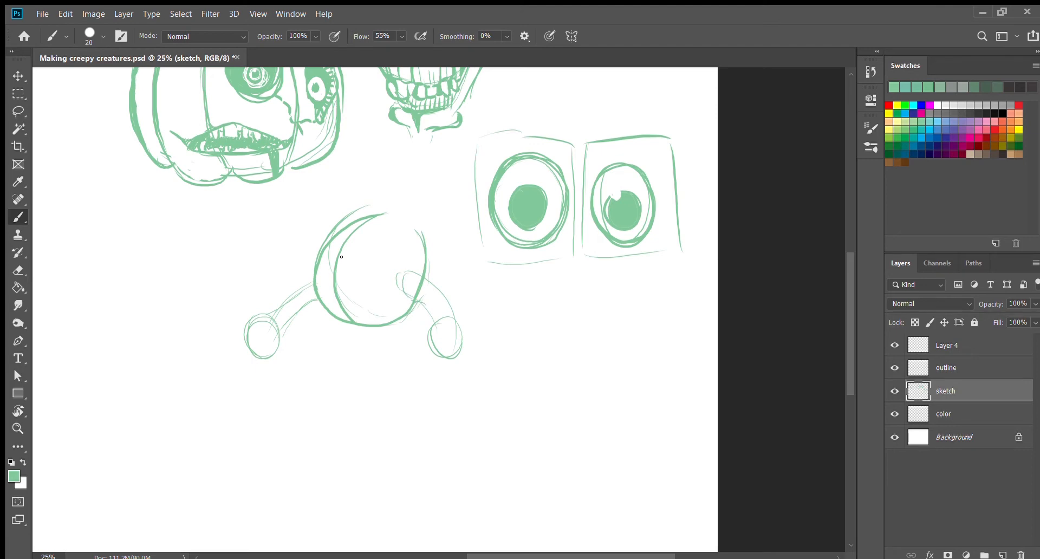
drag(338, 250, 341, 315)
mouse_move(354, 318)
mouse_down()
mouse_move(361, 268)
mouse_move(347, 240)
mouse_up()
mouse_move(350, 243)
mouse_down()
mouse_move(329, 306)
mouse_move(338, 249)
mouse_move(341, 304)
mouse_move(350, 269)
mouse_up()
drag(348, 255, 345, 258)
drag(333, 259, 331, 263)
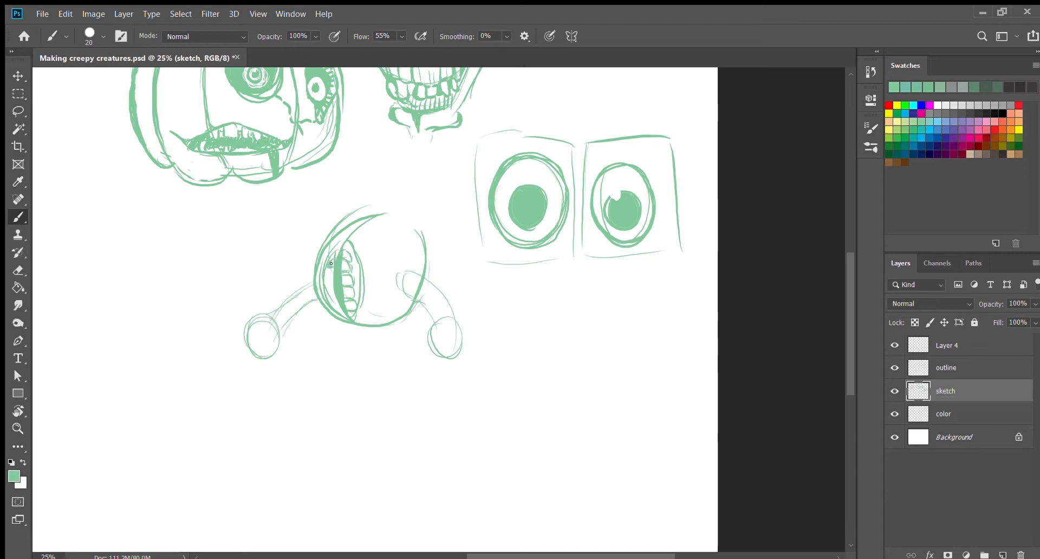
drag(323, 288, 338, 310)
drag(346, 240, 328, 254)
Step: Thicken the outlines of both stalk eyeballs and redraw the creature's left stalk with heavier lines
mouse_move(442, 324)
mouse_down()
mouse_move(433, 358)
mouse_move(449, 358)
mouse_up()
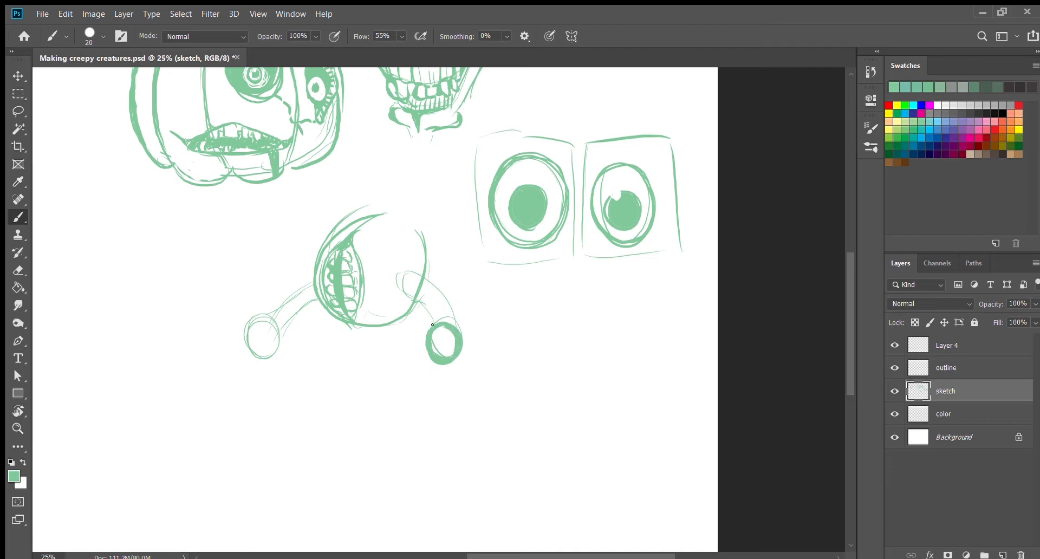
mouse_move(266, 325)
mouse_down()
mouse_move(264, 354)
mouse_move(262, 332)
mouse_up()
key(e)
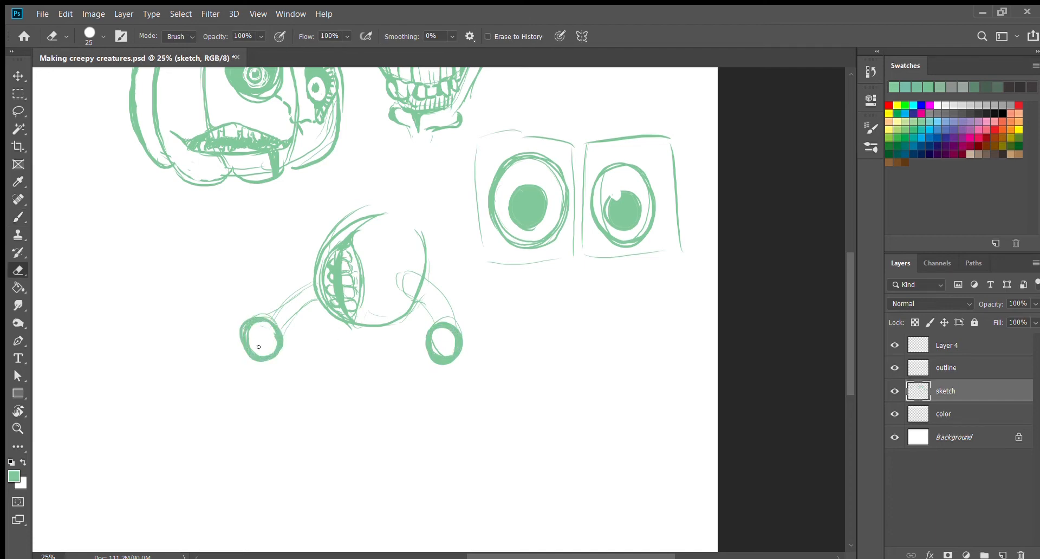
key(b)
mouse_move(259, 315)
mouse_down()
mouse_move(316, 268)
mouse_move(289, 280)
mouse_move(276, 327)
mouse_up()
drag(278, 293, 314, 269)
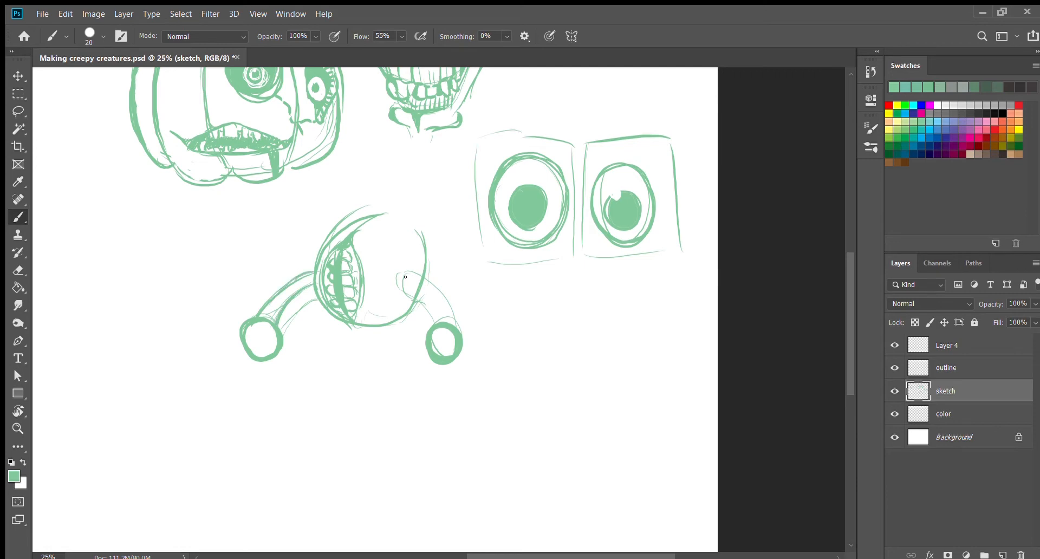
Step: Add pupils to both stalk eyeballs, clean up inside them with the eraser, and strengthen the right stalk
drag(254, 336, 258, 342)
key(e)
mouse_move(429, 333)
mouse_down()
mouse_move(441, 353)
mouse_move(450, 338)
mouse_move(435, 353)
mouse_up()
drag(270, 343, 264, 356)
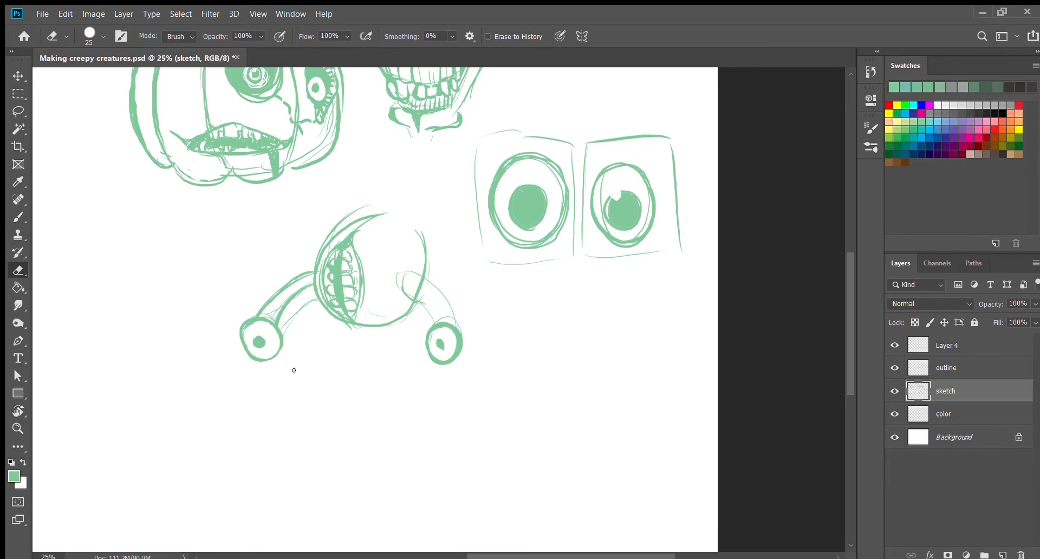
key(b)
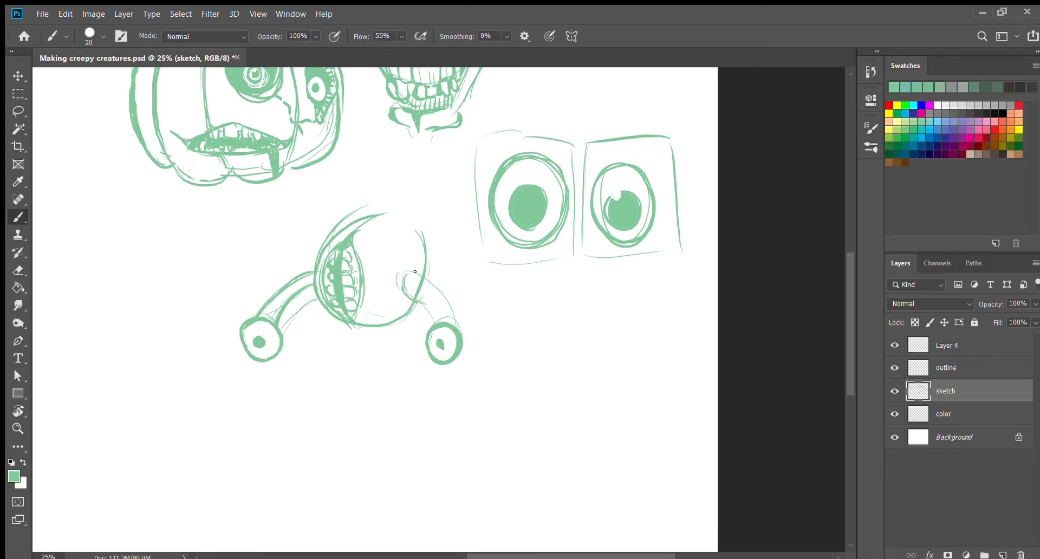
drag(454, 308, 458, 328)
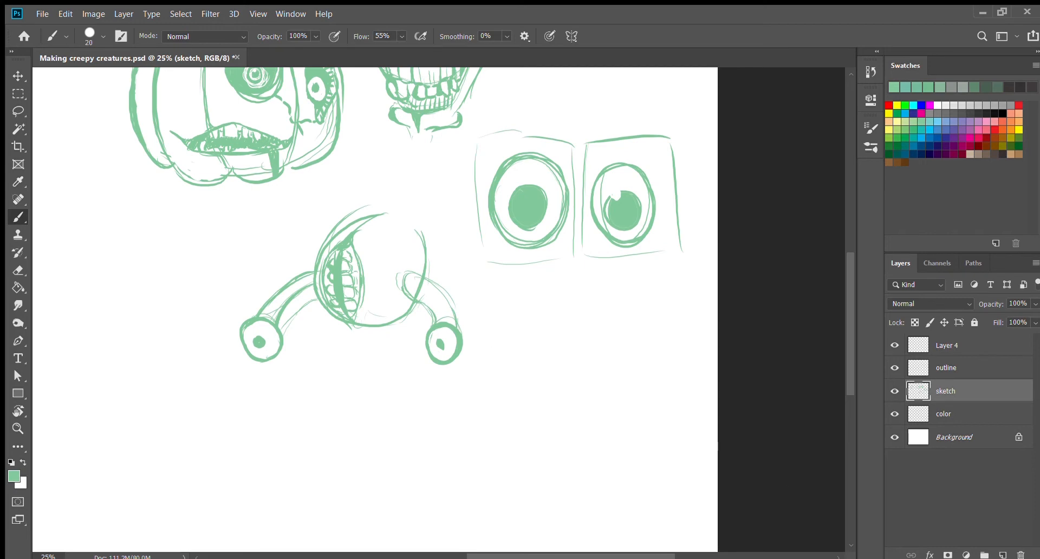
Step: Cover the round creature's body with wrinkled folds and sketch a small dome with lumps on top of it
scroll(513, 262, left, 5)
drag(469, 233, 520, 208)
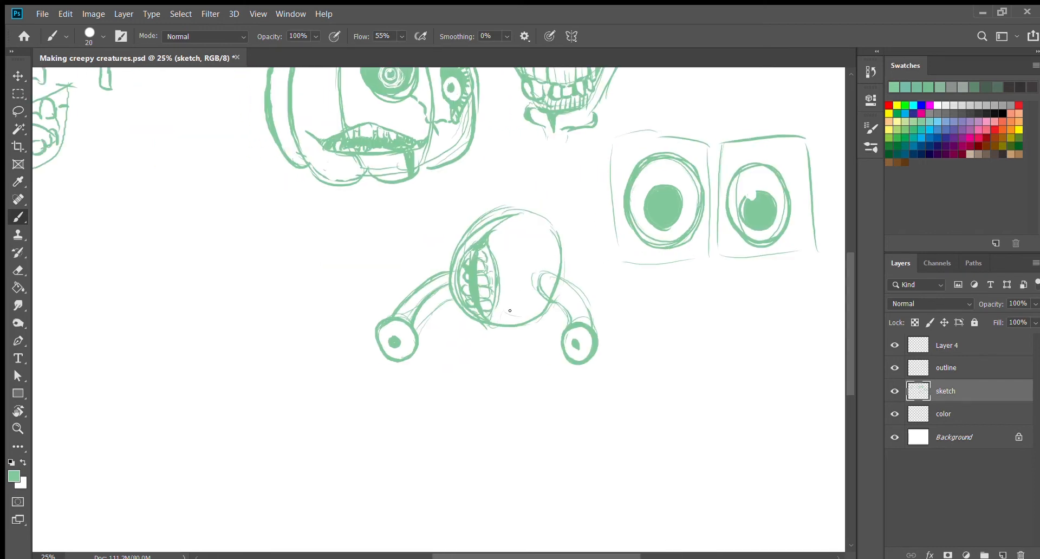
drag(503, 297, 510, 271)
mouse_move(509, 319)
mouse_down()
mouse_move(514, 269)
mouse_move(531, 311)
mouse_move(512, 240)
mouse_move(496, 263)
mouse_move(502, 221)
mouse_move(540, 264)
mouse_move(549, 247)
mouse_move(515, 210)
mouse_move(539, 217)
mouse_up()
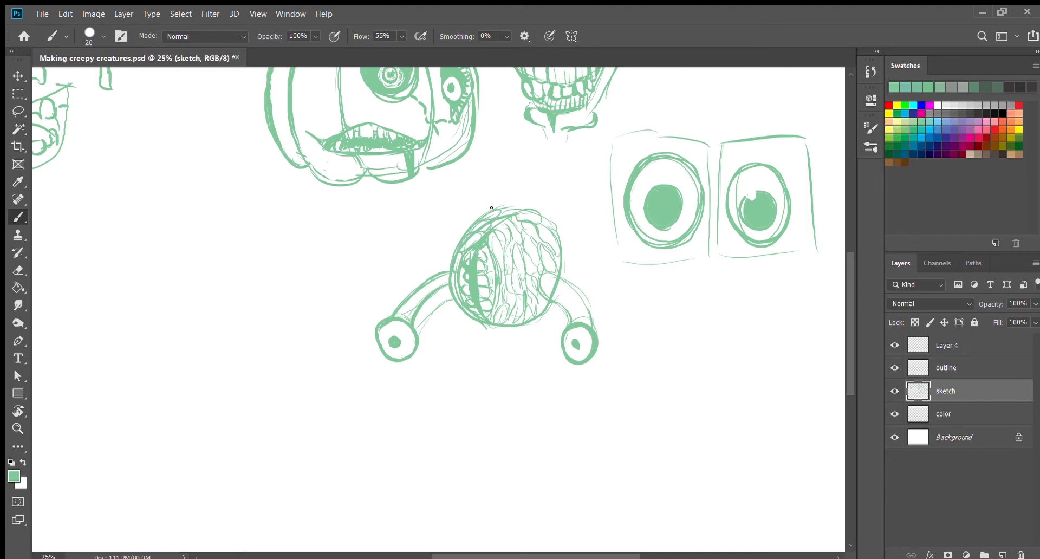
mouse_move(490, 261)
mouse_down()
mouse_move(508, 242)
mouse_move(526, 272)
mouse_move(519, 240)
mouse_move(538, 257)
mouse_move(522, 245)
mouse_move(535, 246)
mouse_move(497, 280)
mouse_move(512, 304)
mouse_move(515, 271)
mouse_move(531, 287)
mouse_move(554, 257)
mouse_move(564, 265)
mouse_move(566, 239)
mouse_move(543, 212)
mouse_move(507, 203)
mouse_move(540, 206)
mouse_move(516, 200)
mouse_move(538, 196)
mouse_move(513, 188)
mouse_move(523, 192)
mouse_move(497, 204)
mouse_up()
drag(567, 221, 559, 200)
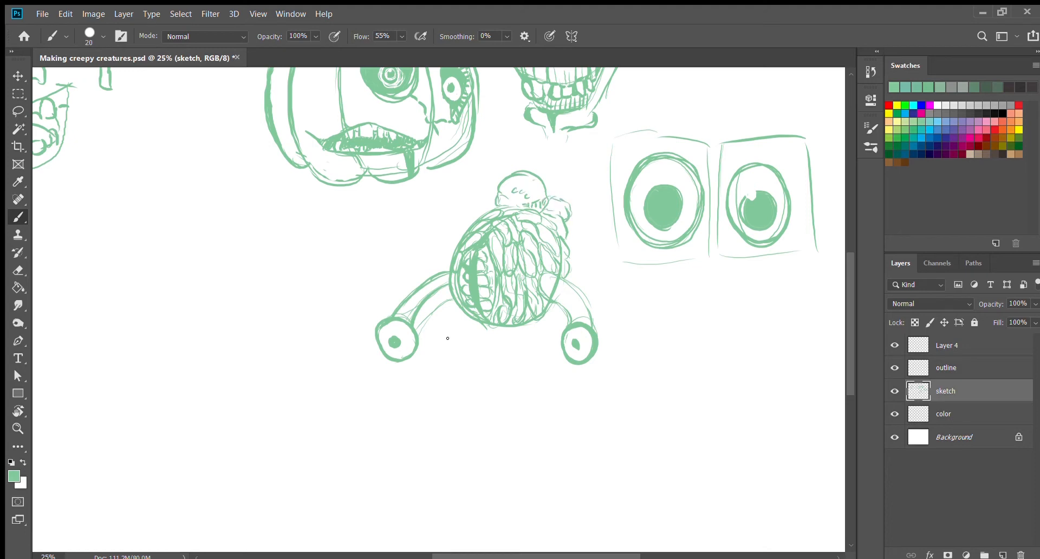
Step: Erase both eyestalks from the round creature using a 100 px eraser, and return to the 20 px brush
key(e)
key(bracketright)
key(bracketright)
key(bracketright)
key(bracketright)
key(bracketright)
mouse_move(436, 292)
mouse_down()
mouse_move(428, 314)
mouse_move(445, 270)
mouse_move(379, 331)
mouse_up()
mouse_move(549, 279)
mouse_down()
mouse_move(569, 336)
mouse_move(593, 323)
mouse_up()
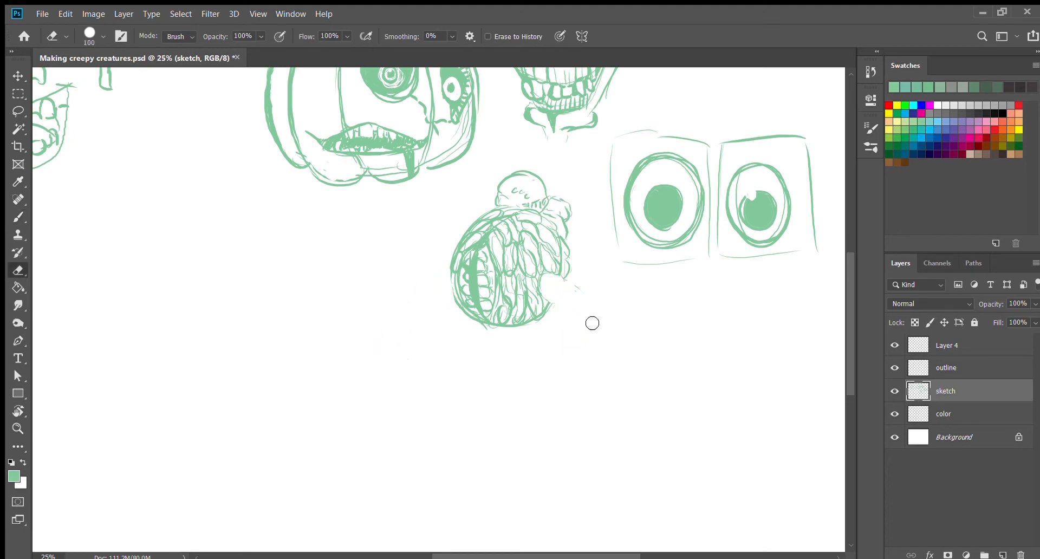
key(b)
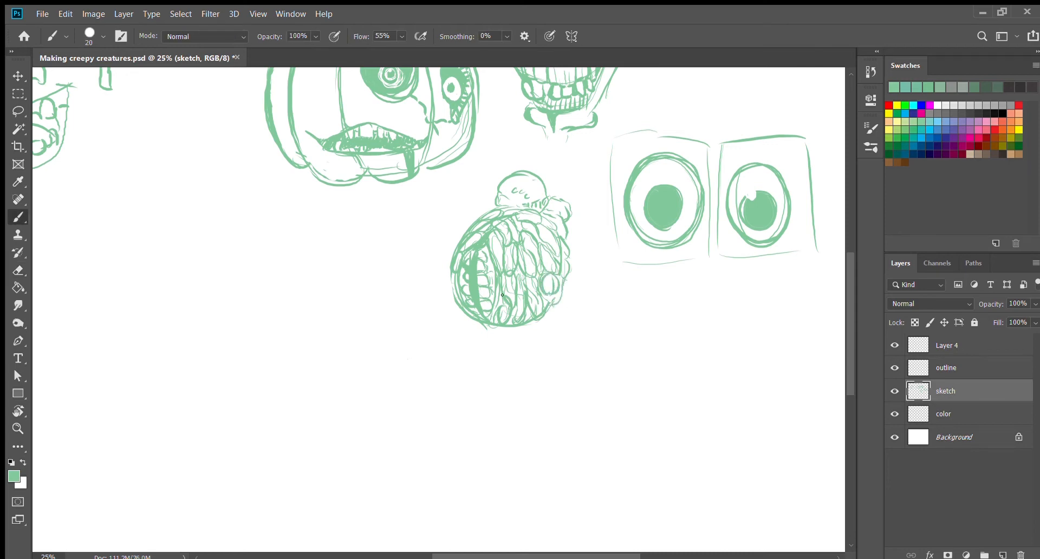
Step: Add lumpy folds around the outer edge and underside of the round wrinkled creature
mouse_move(447, 268)
mouse_down()
mouse_move(448, 244)
mouse_move(483, 202)
mouse_move(460, 232)
mouse_up()
mouse_move(447, 298)
mouse_down()
mouse_move(489, 323)
mouse_move(512, 321)
mouse_move(517, 333)
mouse_move(555, 300)
mouse_move(530, 330)
mouse_move(556, 320)
mouse_up()
drag(530, 333, 554, 317)
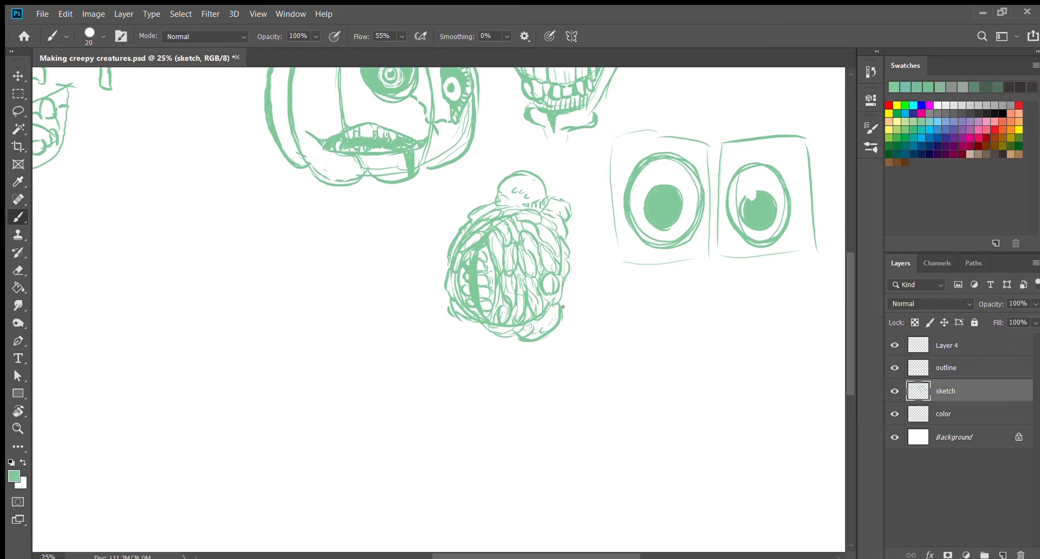
Step: Sketch a ghost-like body outline with a rounded head and flared base in the empty area beside the round creature
scroll(270, 292, left, 5)
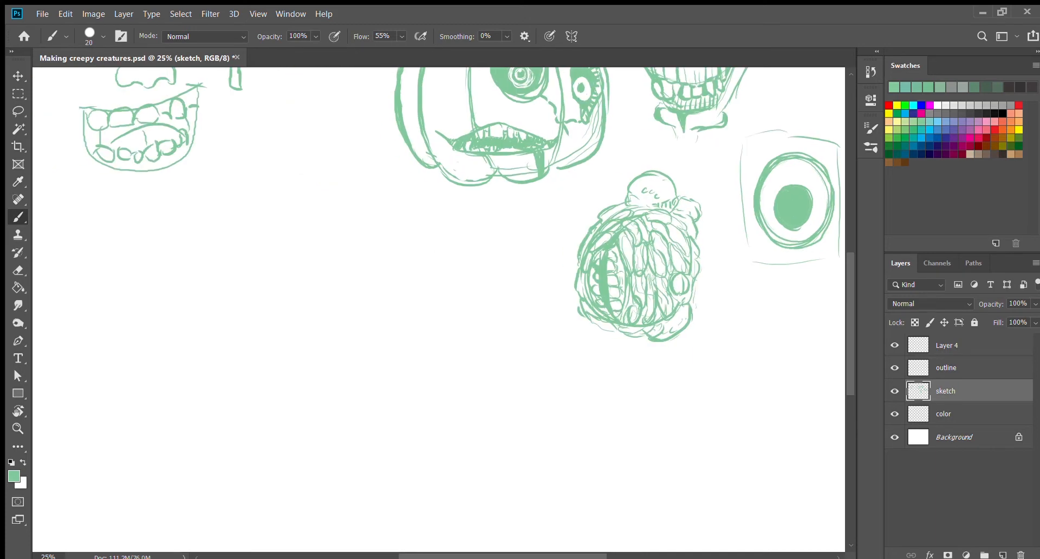
mouse_move(297, 352)
mouse_down()
mouse_move(304, 311)
mouse_move(381, 221)
mouse_move(446, 370)
mouse_move(276, 414)
mouse_move(366, 447)
mouse_up()
drag(392, 449, 459, 421)
drag(467, 418, 451, 383)
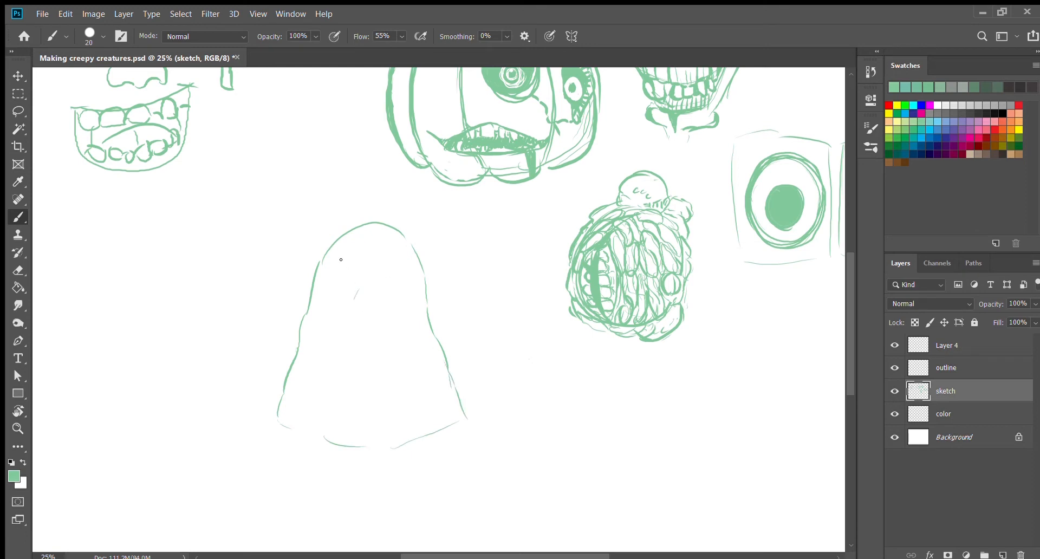
Step: Draw two thick ring-shaped eyes and a tall rounded open mouth on the ghost figure
mouse_move(337, 270)
mouse_down()
mouse_move(349, 260)
mouse_move(340, 273)
mouse_move(407, 266)
mouse_move(390, 266)
mouse_up()
mouse_move(320, 268)
mouse_down()
mouse_move(334, 305)
mouse_move(367, 287)
mouse_move(388, 338)
mouse_up()
mouse_move(354, 304)
mouse_down()
mouse_move(376, 356)
mouse_move(388, 349)
mouse_up()
mouse_move(366, 289)
mouse_down()
mouse_move(387, 351)
mouse_move(368, 358)
mouse_up()
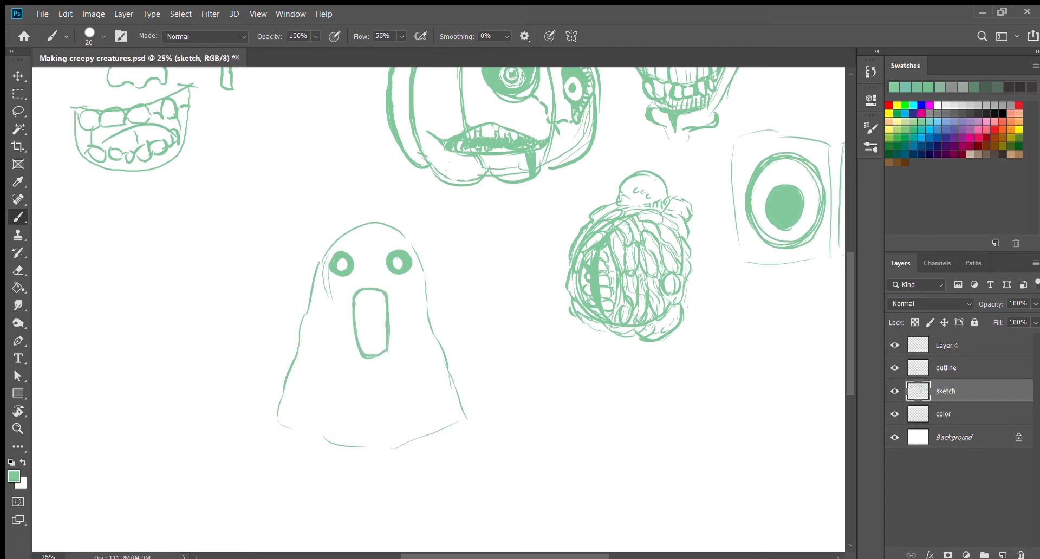
Step: Draw a row of upper teeth inside the ghost's mouth with a 10 px brush
key(ctrl+plus)
key(ctrl+plus)
drag(416, 439, 580, 439)
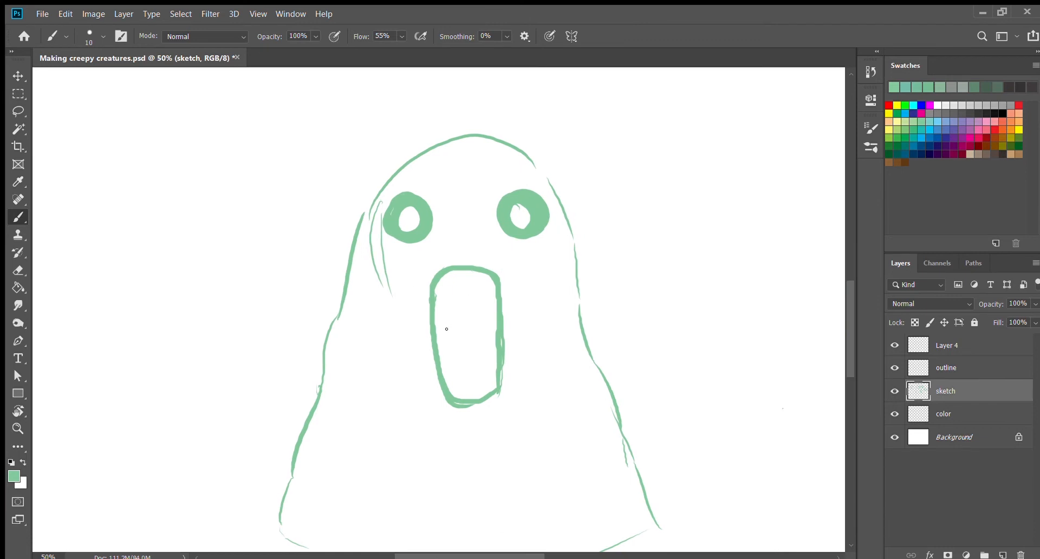
drag(448, 282, 453, 282)
drag(455, 281, 468, 281)
drag(468, 280, 489, 284)
drag(491, 285, 497, 302)
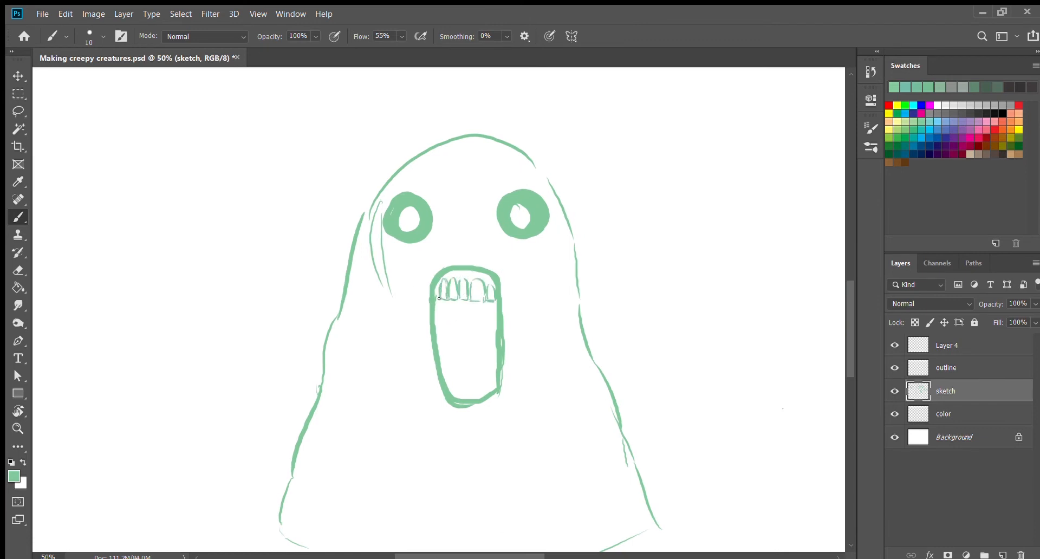
Step: Add lower teeth and a ridged, tapering tongue to the ghost's mouth, and fill the space around them solid green
drag(449, 371, 492, 370)
mouse_move(454, 332)
mouse_down()
mouse_move(481, 346)
mouse_move(468, 366)
mouse_move(455, 324)
mouse_move(465, 328)
mouse_up()
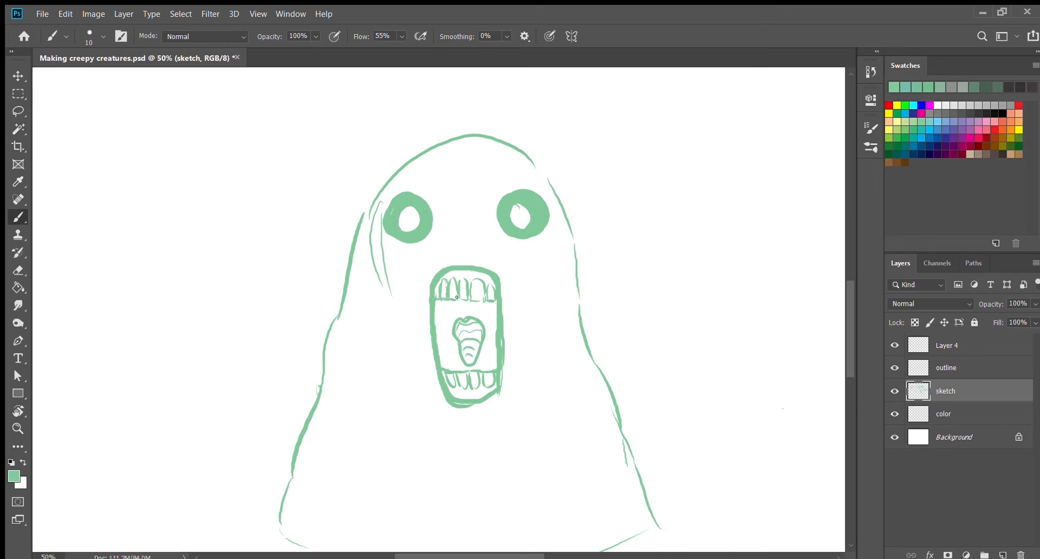
mouse_move(457, 297)
mouse_down()
mouse_move(487, 320)
mouse_move(487, 360)
mouse_move(435, 332)
mouse_up()
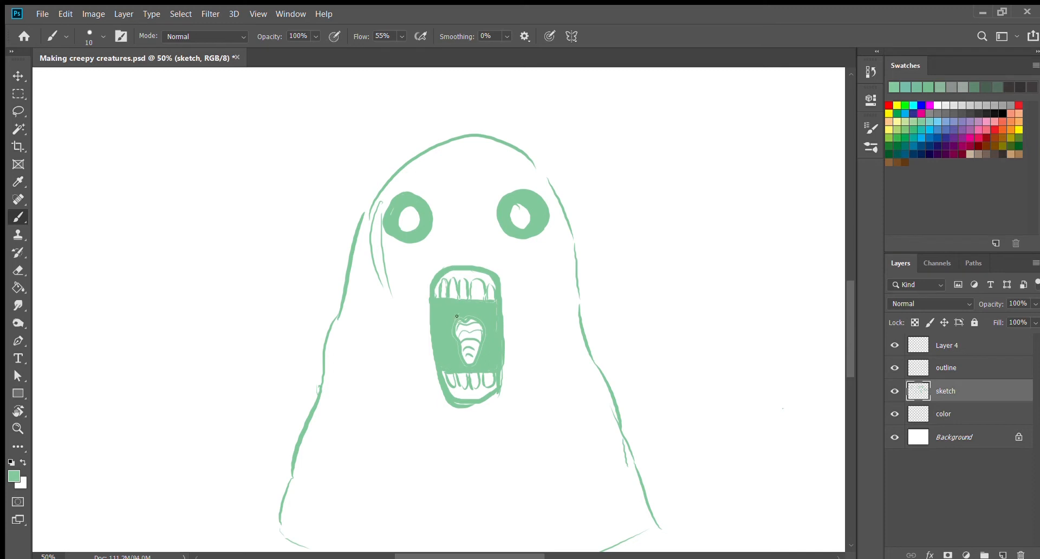
Step: Cut thin highlight lines around the tongue, mouth sides and lower lip with a 7 px eraser, and return to the brush
key(e)
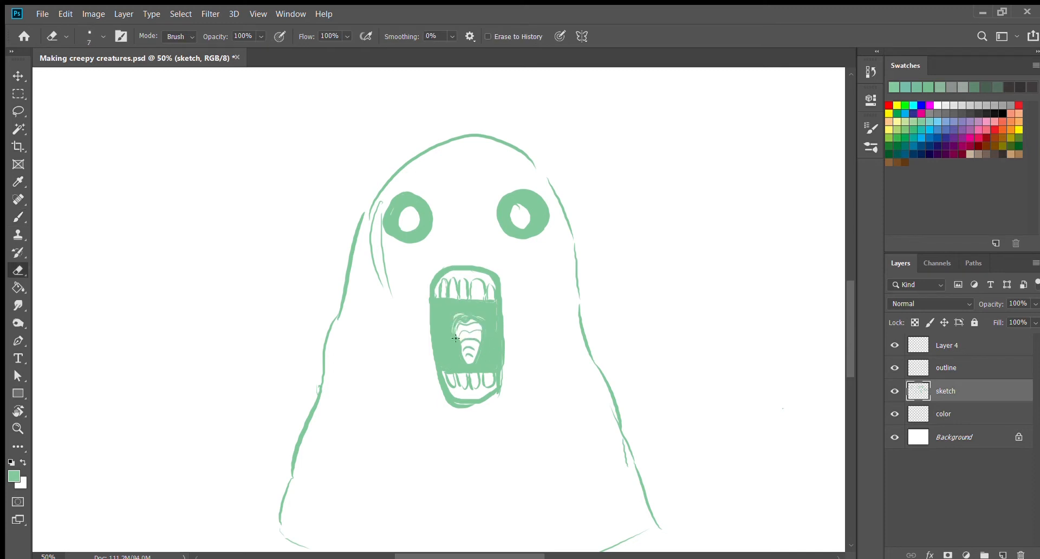
drag(455, 317, 483, 328)
drag(435, 300, 440, 364)
mouse_move(495, 308)
mouse_down()
mouse_move(490, 363)
mouse_move(501, 375)
mouse_up()
drag(498, 292, 504, 363)
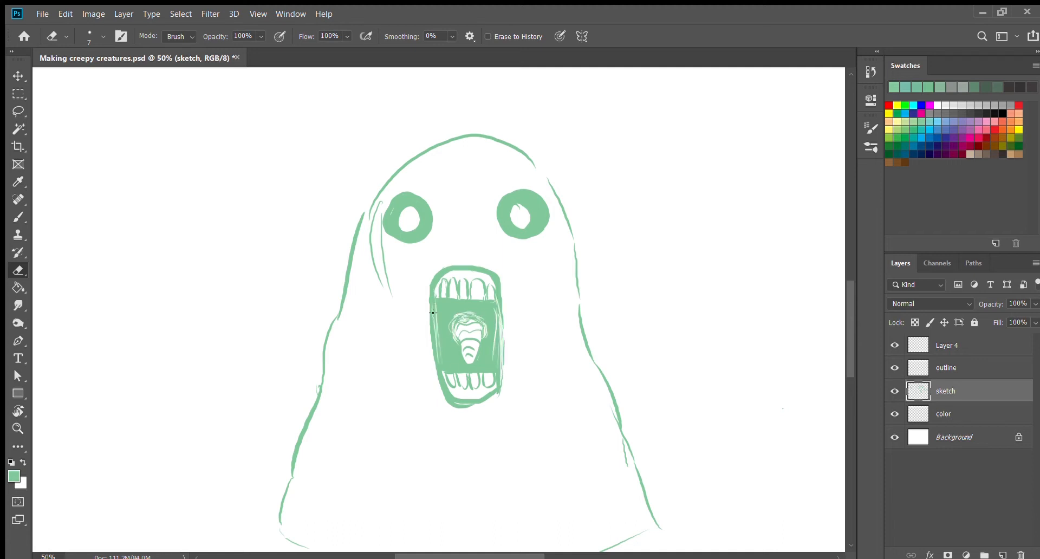
drag(433, 312, 446, 367)
drag(462, 401, 489, 392)
key(b)
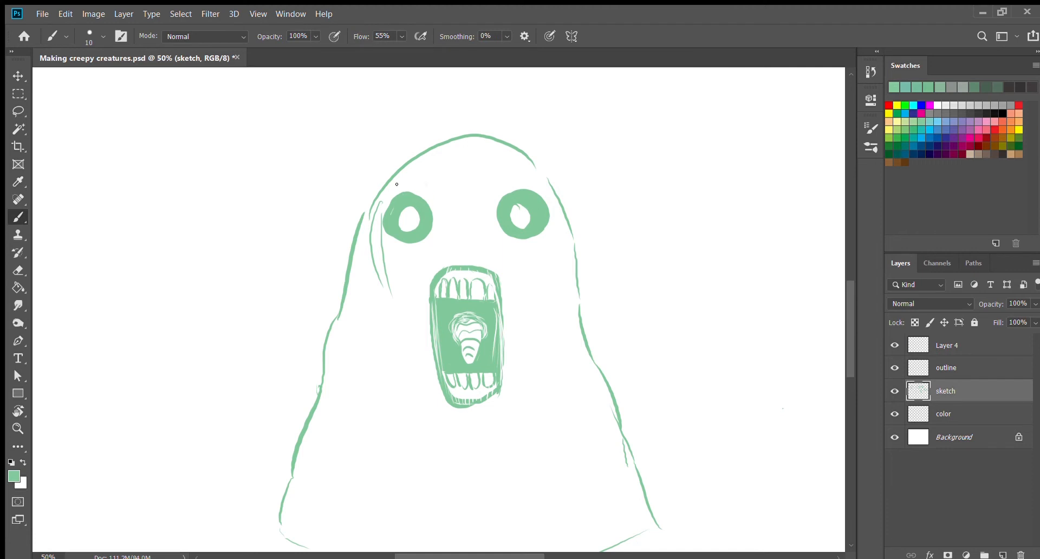
Step: Draw long vertical hair strands down the left half of the ghost's head, around the left eye and beside the mouth
drag(412, 163, 408, 185)
drag(416, 163, 423, 198)
mouse_move(432, 156)
mouse_down()
mouse_move(433, 204)
mouse_move(443, 185)
mouse_move(416, 296)
mouse_up()
drag(424, 242, 402, 324)
mouse_move(391, 270)
mouse_down()
mouse_move(404, 354)
mouse_move(382, 365)
mouse_up()
mouse_move(382, 256)
mouse_down()
mouse_move(370, 347)
mouse_move(359, 361)
mouse_up()
mouse_move(370, 240)
mouse_down()
mouse_move(351, 377)
mouse_move(339, 372)
mouse_up()
drag(350, 250, 330, 371)
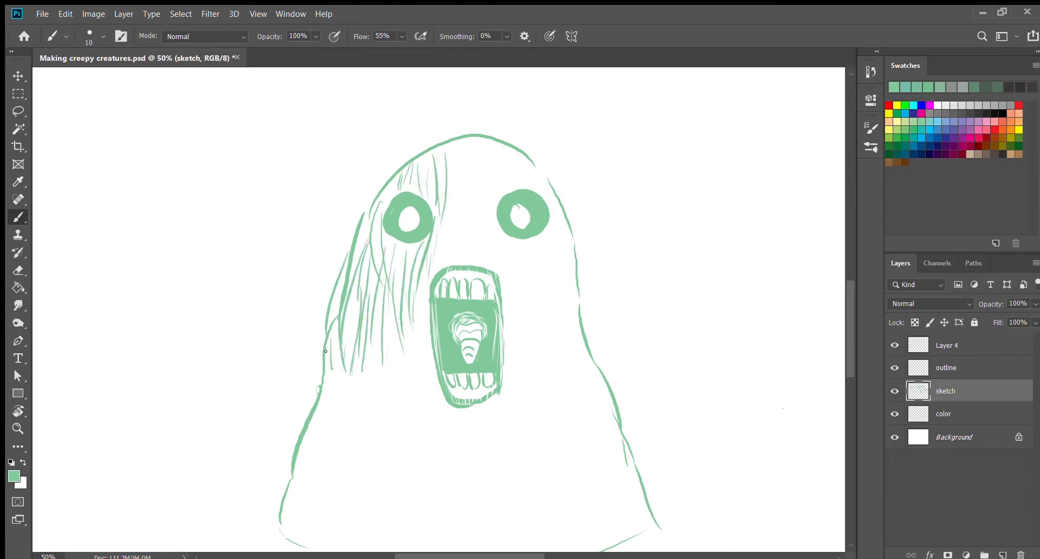
drag(355, 220, 325, 369)
mouse_move(327, 294)
mouse_down()
mouse_move(365, 203)
mouse_move(406, 161)
mouse_up()
mouse_move(416, 152)
mouse_down()
mouse_move(442, 138)
mouse_move(441, 271)
mouse_up()
drag(443, 222, 421, 327)
drag(428, 292, 415, 371)
drag(430, 299, 426, 379)
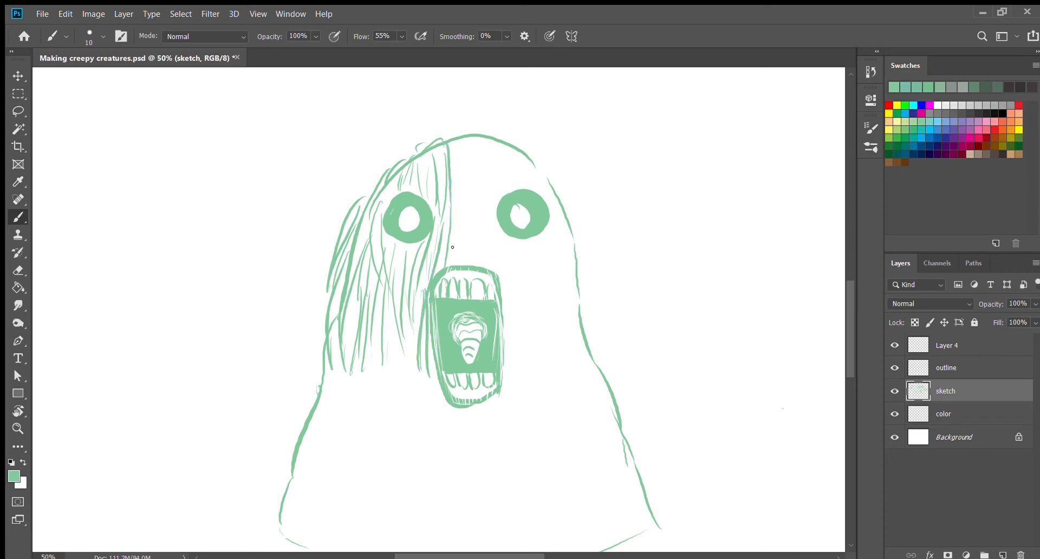
Step: Continue the hair strands across the centre and down the right half of the ghost's head
drag(458, 223, 451, 265)
mouse_move(467, 138)
mouse_down()
mouse_move(465, 265)
mouse_move(456, 238)
mouse_up()
mouse_move(477, 138)
mouse_down()
mouse_move(476, 243)
mouse_move(490, 239)
mouse_up()
drag(510, 146, 555, 258)
drag(544, 165, 572, 311)
mouse_move(560, 222)
mouse_down()
mouse_move(579, 336)
mouse_move(541, 306)
mouse_up()
mouse_move(506, 238)
mouse_down()
mouse_move(511, 336)
mouse_move(492, 271)
mouse_up()
drag(505, 238, 531, 381)
drag(556, 254, 551, 380)
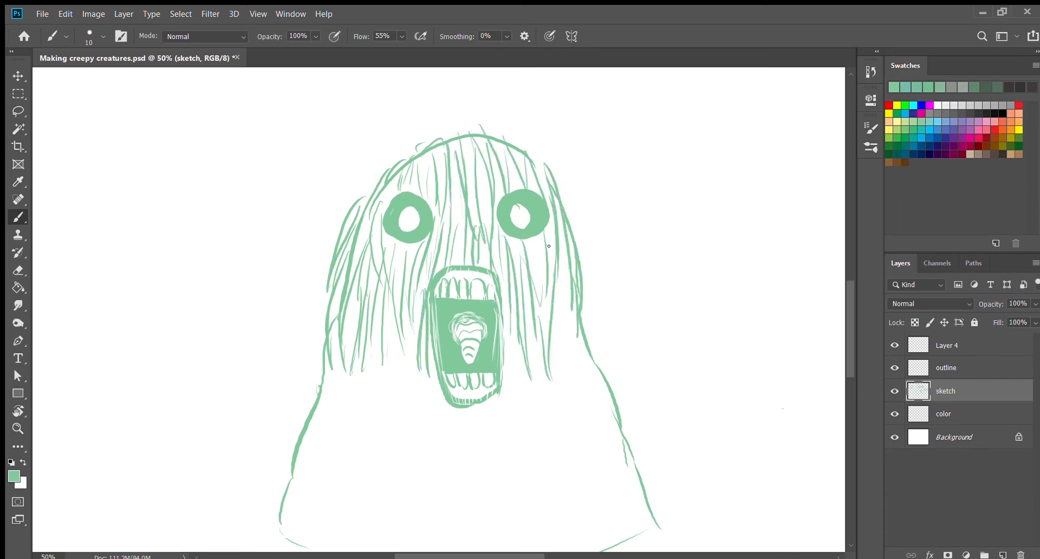
drag(559, 233, 574, 373)
drag(589, 308, 603, 367)
drag(579, 263, 587, 324)
Step: Thicken the hair below the left eye and sketch rough outer rings around both eyes
drag(413, 268, 392, 379)
drag(386, 279, 373, 371)
drag(366, 272, 354, 344)
mouse_move(386, 226)
mouse_down()
mouse_move(395, 254)
mouse_move(404, 187)
mouse_up()
mouse_move(502, 192)
mouse_down()
mouse_move(490, 234)
mouse_move(494, 206)
mouse_move(541, 238)
mouse_move(523, 178)
mouse_up()
mouse_move(433, 201)
mouse_down()
mouse_move(444, 246)
mouse_move(426, 287)
mouse_up()
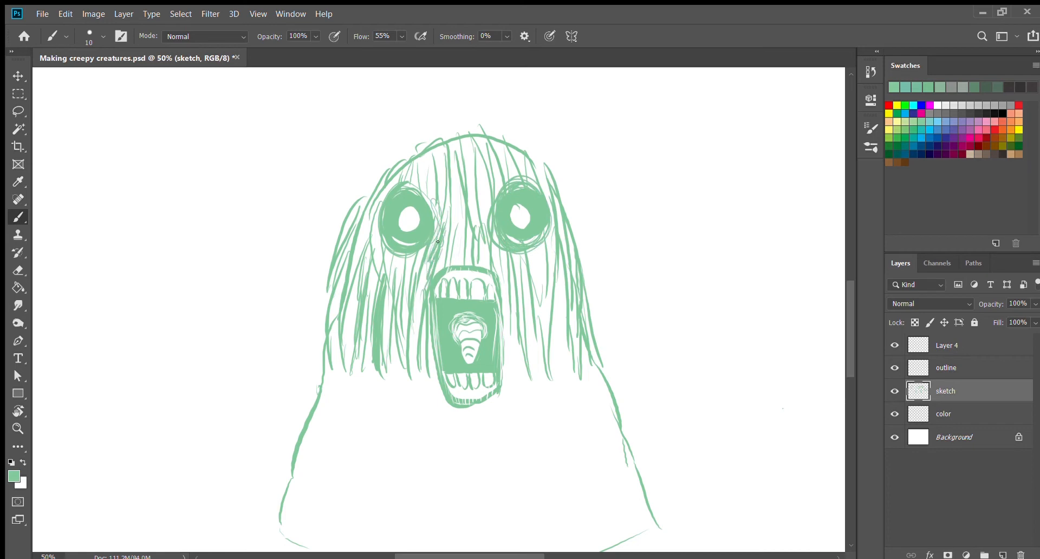
Step: Darken the area between the eyes and above the mouth with dense hair strokes
drag(444, 217, 436, 268)
drag(458, 184, 449, 263)
drag(460, 203, 465, 260)
drag(484, 212, 488, 266)
drag(494, 231, 506, 295)
drag(503, 244, 512, 324)
drag(466, 242, 458, 276)
drag(458, 242, 436, 279)
drag(471, 251, 491, 283)
drag(489, 256, 510, 331)
drag(426, 324, 444, 410)
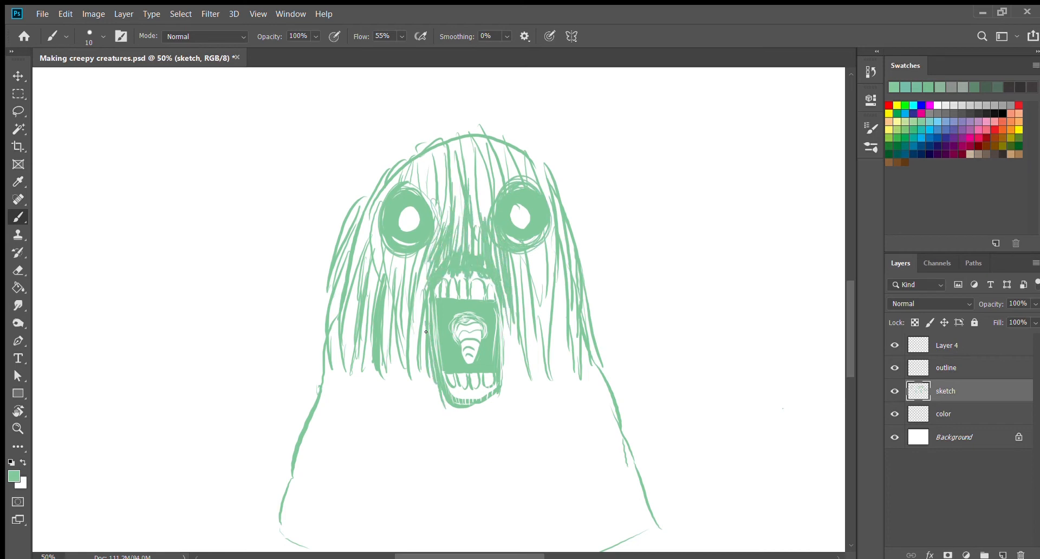
Step: Thicken the hair on the left cheek, around the left eye and across the forehead
drag(421, 365, 429, 408)
mouse_move(411, 279)
mouse_down()
mouse_move(419, 395)
mouse_move(408, 347)
mouse_up()
mouse_move(406, 252)
mouse_down()
mouse_move(400, 308)
mouse_move(387, 293)
mouse_up()
drag(372, 243, 370, 284)
drag(379, 221, 371, 271)
drag(389, 183, 353, 327)
drag(355, 287, 349, 373)
drag(435, 165, 428, 208)
mouse_move(455, 155)
mouse_down()
mouse_move(442, 208)
mouse_move(480, 233)
mouse_up()
Step: Thicken the hair around the right eye and right cheek, and frame both sides of the mouth with darker strands
mouse_move(487, 157)
mouse_down()
mouse_move(494, 195)
mouse_move(516, 181)
mouse_up()
drag(522, 164, 564, 245)
mouse_move(562, 243)
mouse_down()
mouse_move(576, 284)
mouse_move(560, 311)
mouse_up()
mouse_move(546, 243)
mouse_down()
mouse_move(532, 362)
mouse_move(523, 337)
mouse_up()
drag(529, 256, 521, 365)
drag(518, 273, 511, 395)
drag(513, 331, 500, 406)
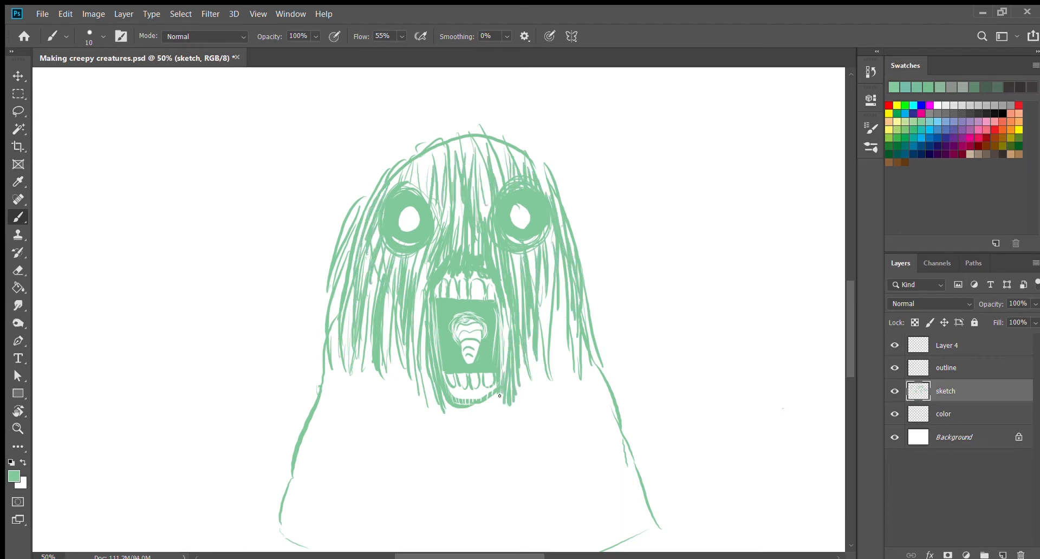
drag(507, 308, 503, 380)
drag(424, 317, 436, 412)
mouse_move(412, 274)
mouse_down()
mouse_move(418, 371)
mouse_move(433, 399)
mouse_up()
drag(443, 400, 459, 424)
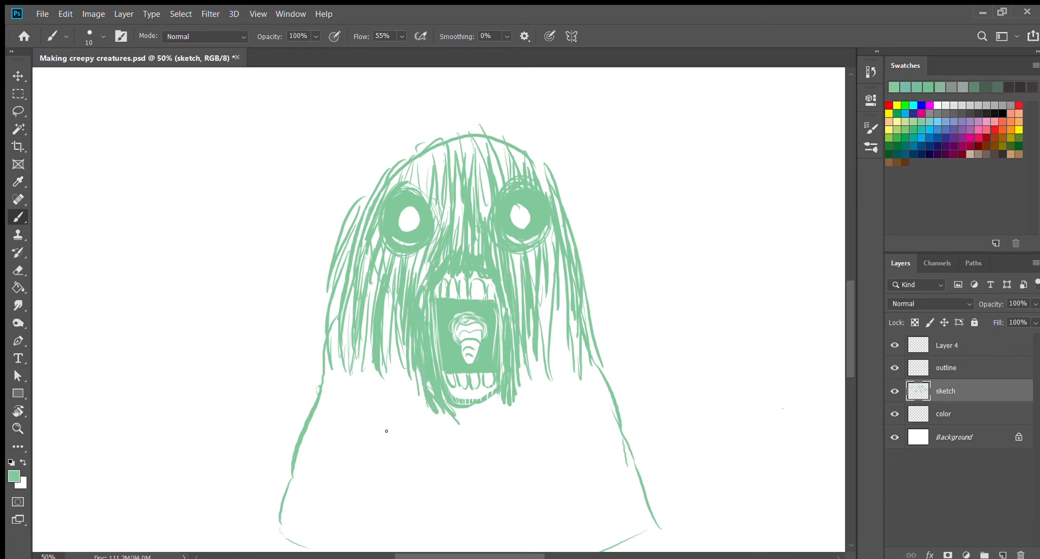
Step: Enlarge the brush and fill the ghost's body below the face with solid green
key(bracketright)
key(bracketright)
key(bracketright)
key(bracketright)
key(bracketright)
key(bracketright)
key(bracketright)
key(bracketright)
mouse_move(343, 407)
mouse_down()
mouse_move(355, 396)
mouse_move(436, 457)
mouse_move(548, 445)
mouse_move(620, 480)
mouse_move(420, 425)
mouse_move(486, 427)
mouse_move(538, 448)
mouse_up()
Step: Cut thin hair strands into the upper part of the solid green body with a 7 px eraser
key(e)
mouse_move(606, 357)
mouse_down()
mouse_move(625, 398)
mouse_move(616, 391)
mouse_up()
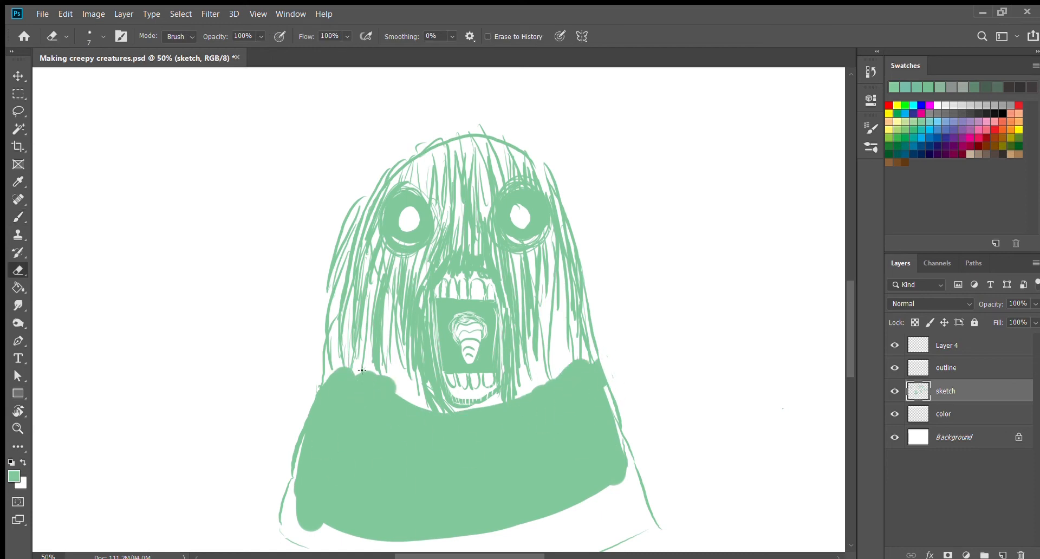
drag(362, 370, 358, 405)
drag(346, 390, 343, 453)
drag(340, 369, 332, 434)
drag(335, 374, 316, 447)
drag(327, 401, 305, 455)
drag(369, 372, 355, 457)
drag(379, 389, 368, 455)
mouse_move(388, 379)
mouse_down()
mouse_move(394, 460)
mouse_move(423, 460)
mouse_move(450, 412)
mouse_move(514, 395)
mouse_move(552, 396)
mouse_move(564, 439)
mouse_up()
drag(579, 360, 594, 425)
Step: Blend the face into the solid body and reinforce the head's outer hair using a 9 px brush
key(b)
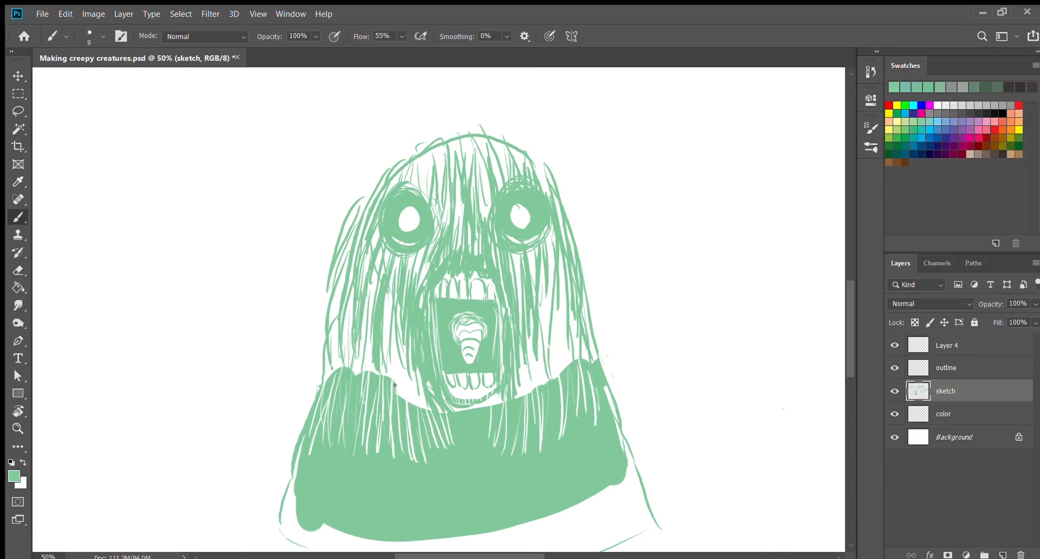
mouse_move(394, 385)
mouse_down()
mouse_move(411, 434)
mouse_move(433, 401)
mouse_move(496, 399)
mouse_move(428, 391)
mouse_up()
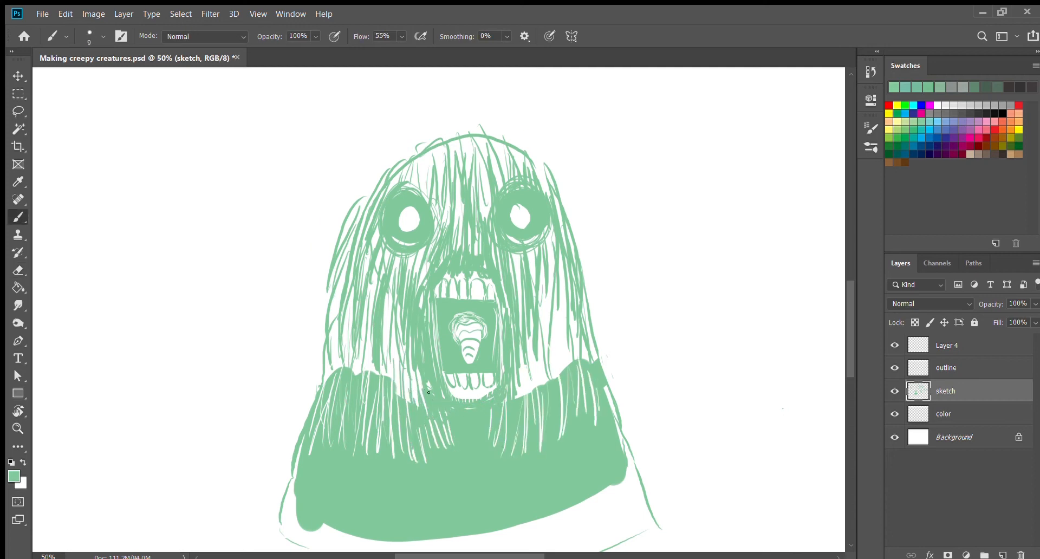
mouse_move(512, 409)
mouse_down()
mouse_move(553, 338)
mouse_move(564, 347)
mouse_move(391, 362)
mouse_move(336, 297)
mouse_move(374, 179)
mouse_move(477, 141)
mouse_move(568, 206)
mouse_move(594, 402)
mouse_up()
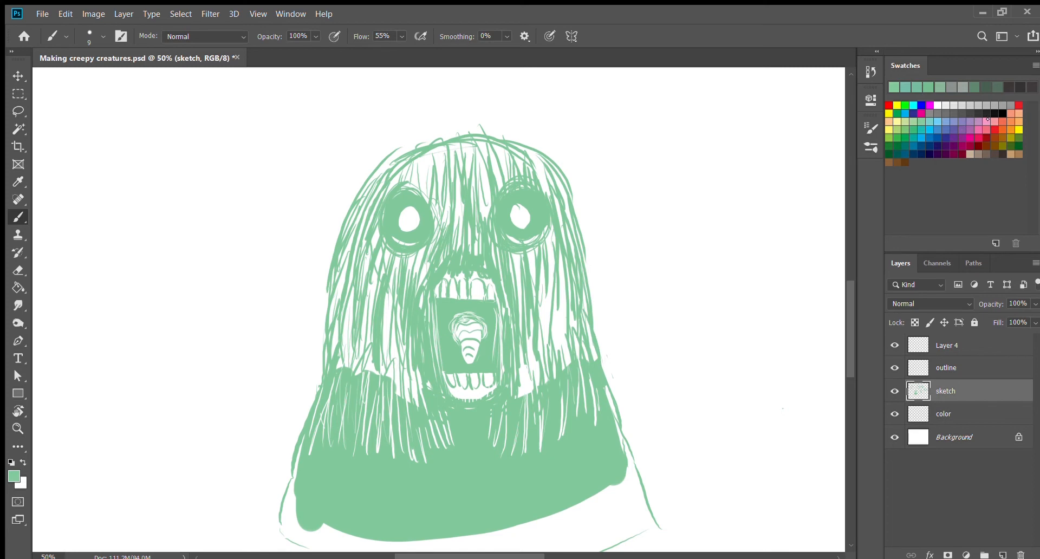
Step: Recolour the hairy ghost black with the Paint Bucket, using the default foreground colour
key(d)
key(g)
click(406, 471)
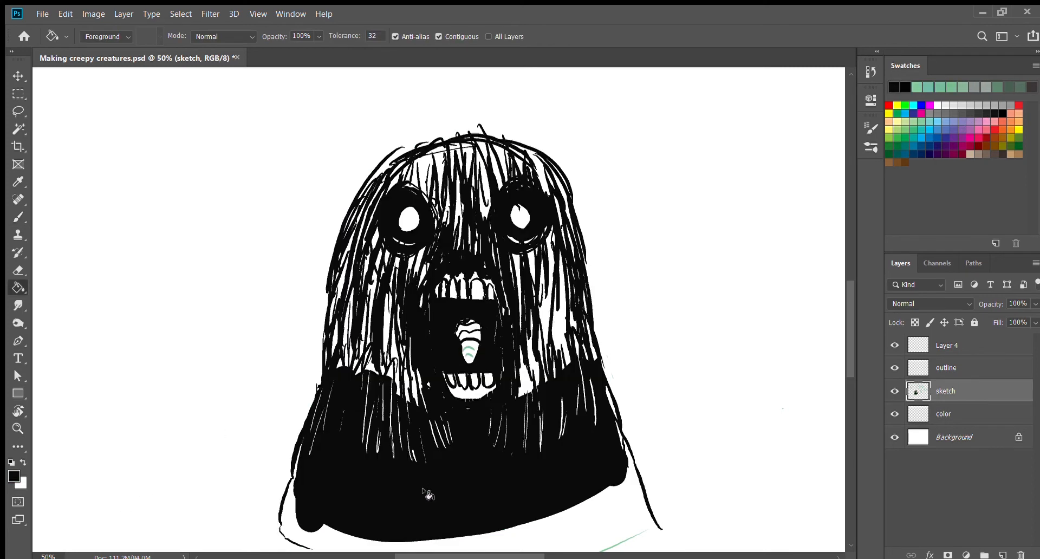
Step: Brush black strands along the left edge of the hairy creature's head and shoulder
key(b)
drag(319, 385, 331, 261)
mouse_move(304, 427)
mouse_down()
mouse_move(312, 356)
mouse_move(315, 383)
mouse_up()
drag(291, 467, 309, 407)
Step: Erase thin white hair strands across the black body from one shoulder to the other
key(e)
drag(350, 509, 345, 404)
drag(326, 517, 343, 409)
drag(357, 505, 355, 371)
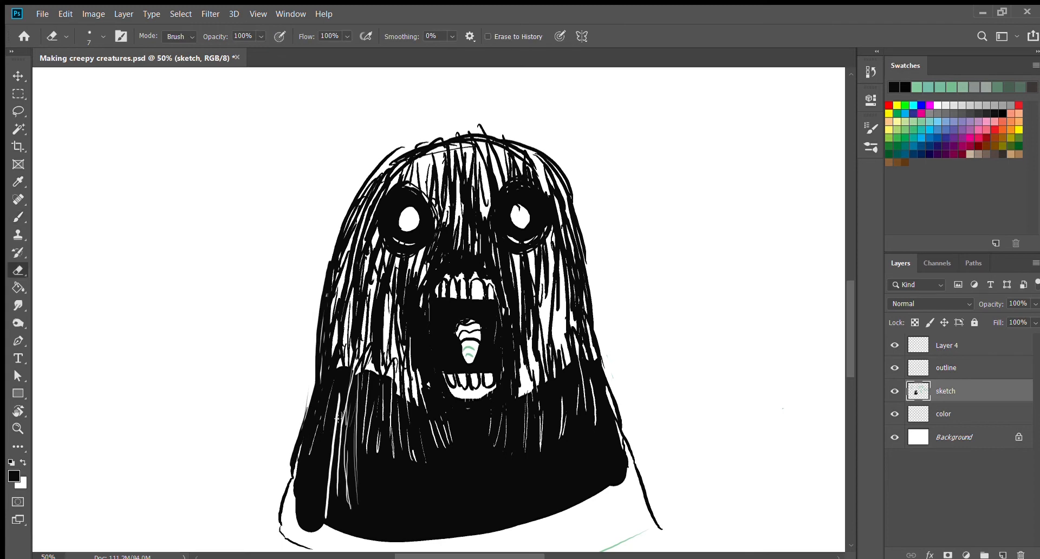
drag(336, 428, 345, 367)
drag(397, 510, 384, 466)
drag(420, 526, 412, 494)
drag(463, 523, 461, 441)
drag(481, 529, 478, 508)
drag(539, 521, 535, 455)
drag(574, 495, 555, 384)
drag(602, 470, 585, 370)
drag(621, 482, 596, 373)
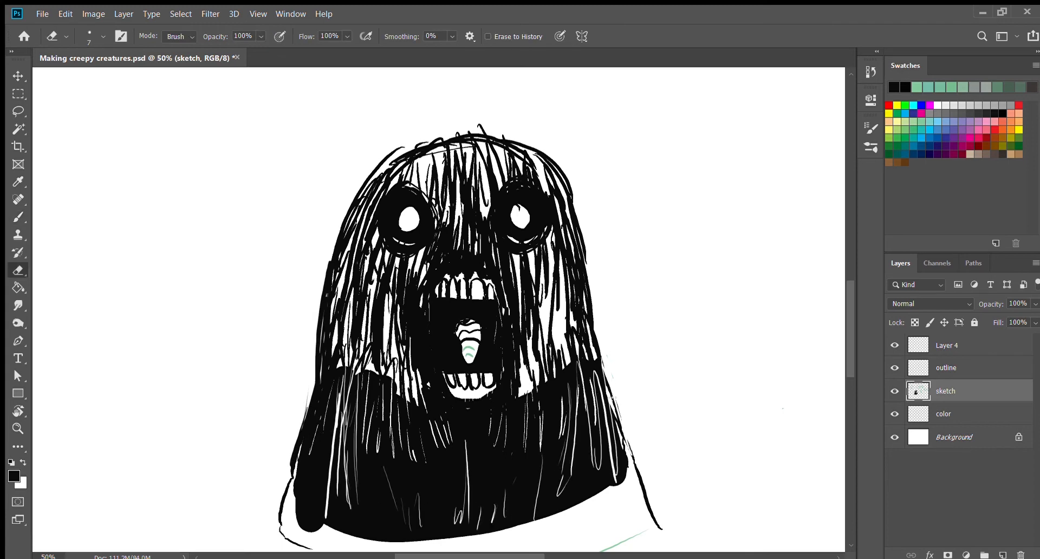
drag(623, 442, 606, 376)
Step: Erase long crossing white strands along both sides of the black body, down to its lower edge
drag(319, 377, 339, 528)
drag(308, 421, 327, 528)
drag(322, 468, 361, 539)
drag(332, 486, 390, 542)
drag(606, 418, 575, 506)
drag(621, 398, 584, 502)
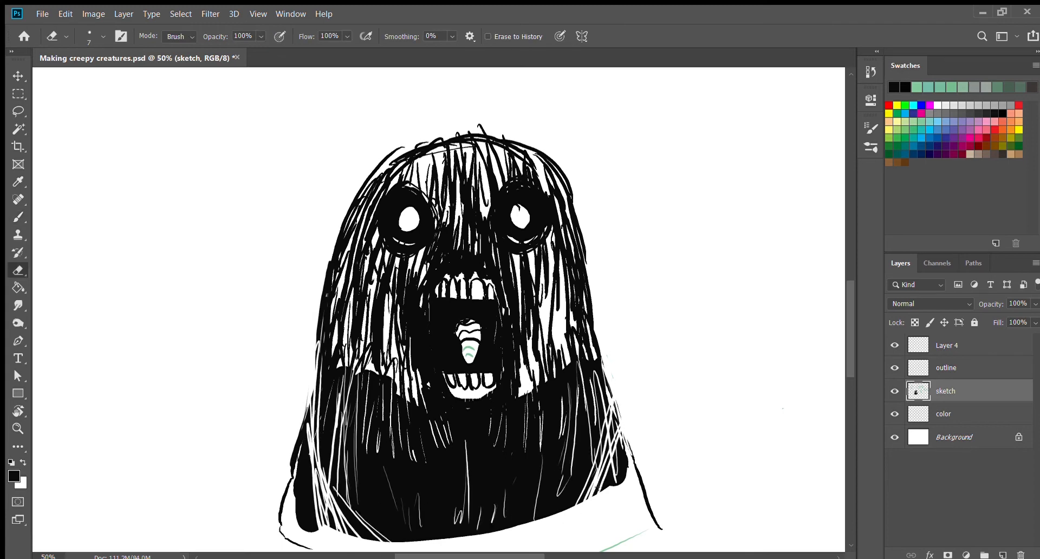
drag(614, 468, 595, 495)
mouse_move(851, 369)
mouse_down()
mouse_move(857, 386)
mouse_move(858, 369)
mouse_up()
Step: Thicken the top and side contours of the creature's head with curved black brush strokes
key(b)
drag(376, 183, 448, 145)
drag(374, 184, 467, 139)
mouse_move(486, 139)
mouse_down()
mouse_move(521, 142)
mouse_move(539, 158)
mouse_up()
mouse_move(523, 153)
mouse_down()
mouse_move(567, 181)
mouse_move(585, 244)
mouse_up()
drag(426, 142, 316, 250)
drag(406, 157, 318, 297)
drag(352, 203, 320, 296)
drag(402, 163, 358, 204)
drag(421, 144, 482, 134)
drag(518, 151, 544, 164)
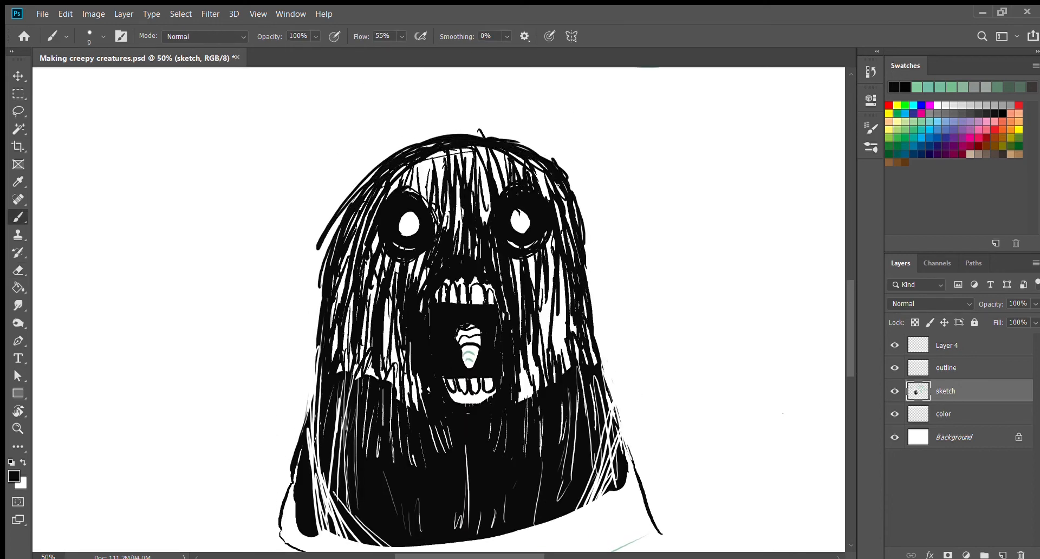
Step: Add black hair strokes to the creature's forehead and down the right side of its head
drag(446, 154, 407, 186)
mouse_move(444, 158)
mouse_down()
mouse_move(437, 180)
mouse_move(458, 186)
mouse_up()
mouse_move(485, 154)
mouse_down()
mouse_move(495, 184)
mouse_move(508, 166)
mouse_up()
drag(557, 255, 562, 290)
drag(557, 188, 573, 243)
drag(582, 228, 597, 319)
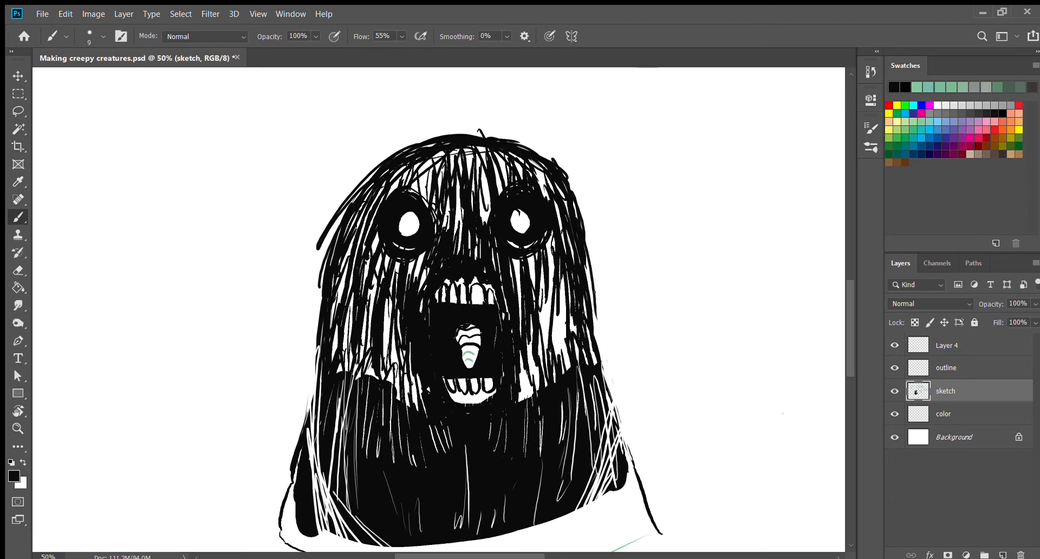
Step: Extend the black hair down both sides of the ghost's head and erase thin white strands along its left cheek
drag(586, 247, 608, 338)
drag(337, 324, 330, 352)
key(e)
drag(351, 227, 328, 349)
drag(357, 248, 353, 353)
drag(389, 277, 373, 387)
drag(403, 289, 394, 350)
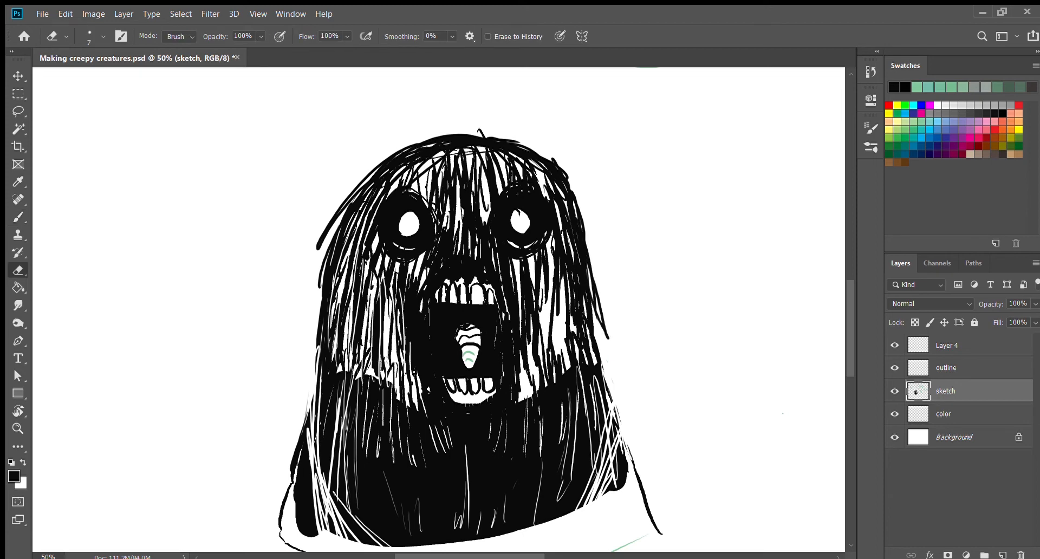
drag(417, 307, 410, 379)
Step: Erase thin white hair strands down the right side of the ghost's face, from beside the eye to the cheek
drag(536, 286, 530, 360)
drag(554, 288, 553, 371)
drag(581, 255, 585, 331)
drag(567, 281, 566, 320)
mouse_move(564, 205)
mouse_down()
mouse_move(590, 327)
mouse_move(565, 230)
mouse_up()
drag(567, 241, 560, 303)
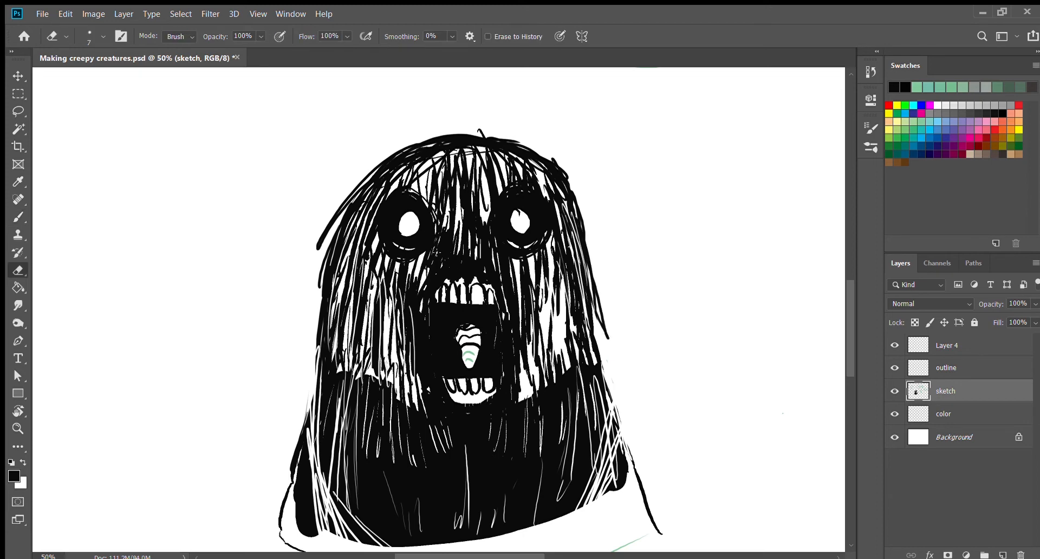
Step: Paint black over the ghost's white eye centres, leaving only a tiny white pupil in each eye
key(b)
mouse_move(404, 217)
mouse_down()
mouse_move(413, 236)
mouse_move(399, 220)
mouse_up()
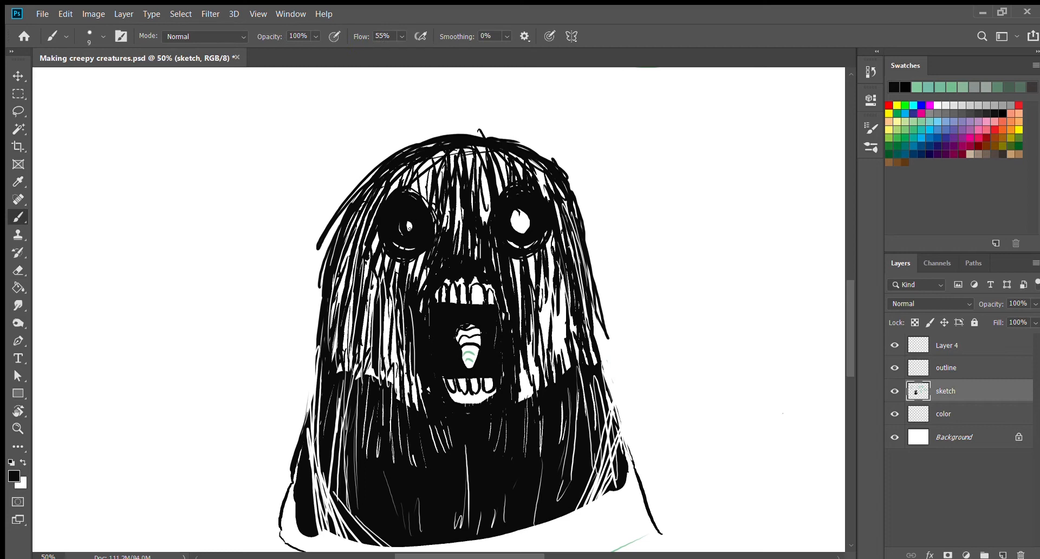
mouse_move(518, 213)
mouse_down()
mouse_move(528, 232)
mouse_move(509, 224)
mouse_up()
key(e)
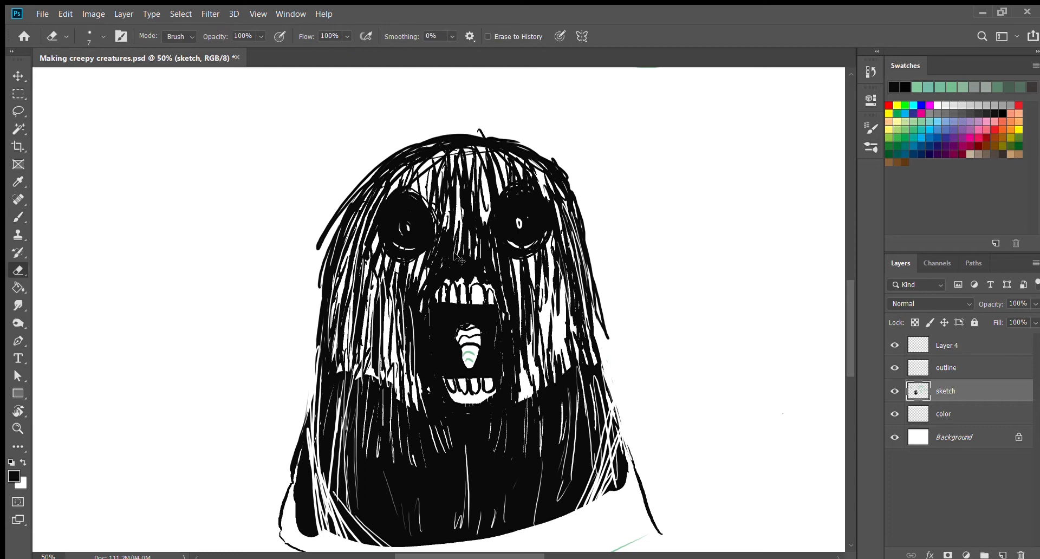
key(b)
key(e)
drag(403, 231, 405, 231)
Step: Sample the pumpkin sketch's green and draw an egg shape with two thin legs and feet beside the black ghost
scroll(635, 326, up, 4)
scroll(634, 326, down, 5)
scroll(635, 326, up, 7)
key(ctrl+minus)
key(ctrl+minus)
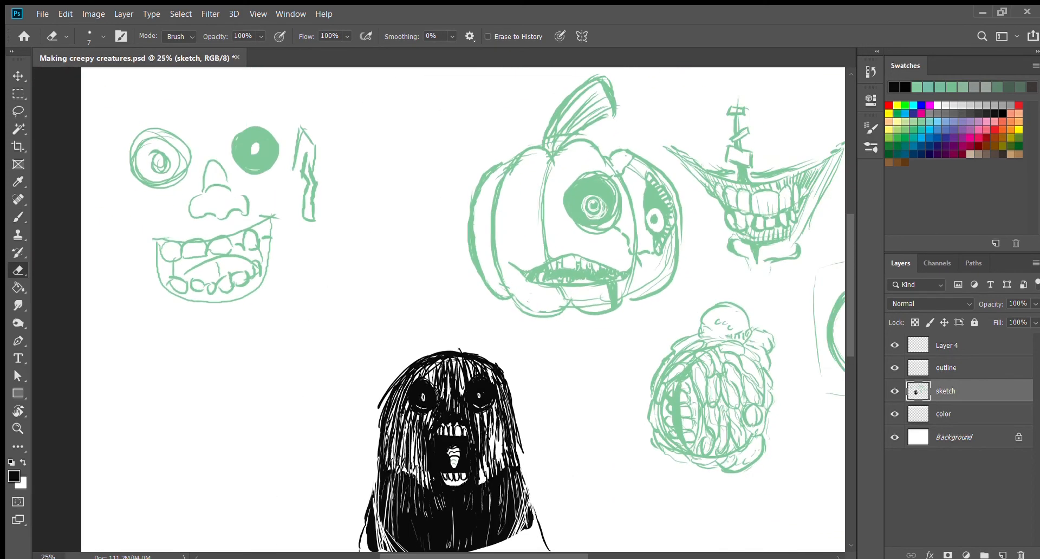
key(b)
alt+click(587, 207)
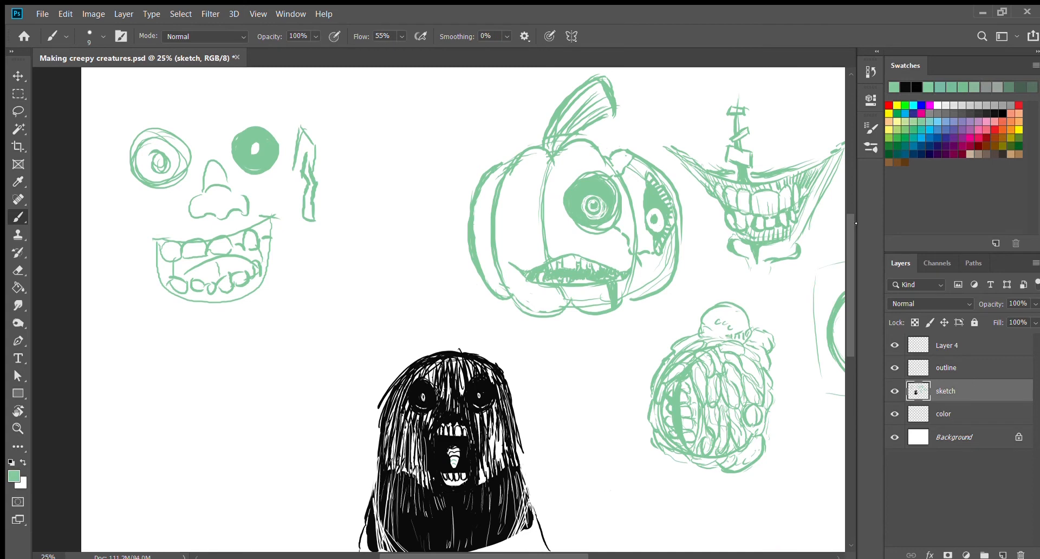
scroll(463, 309, down, 3)
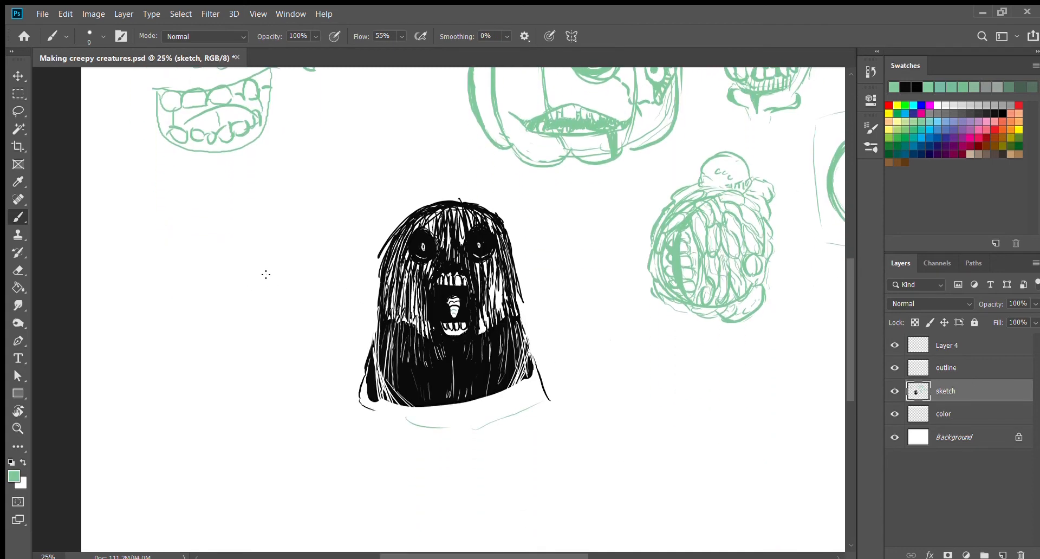
mouse_move(228, 310)
mouse_down()
mouse_move(244, 266)
mouse_move(260, 334)
mouse_move(232, 287)
mouse_move(281, 253)
mouse_move(237, 319)
mouse_move(243, 367)
mouse_up()
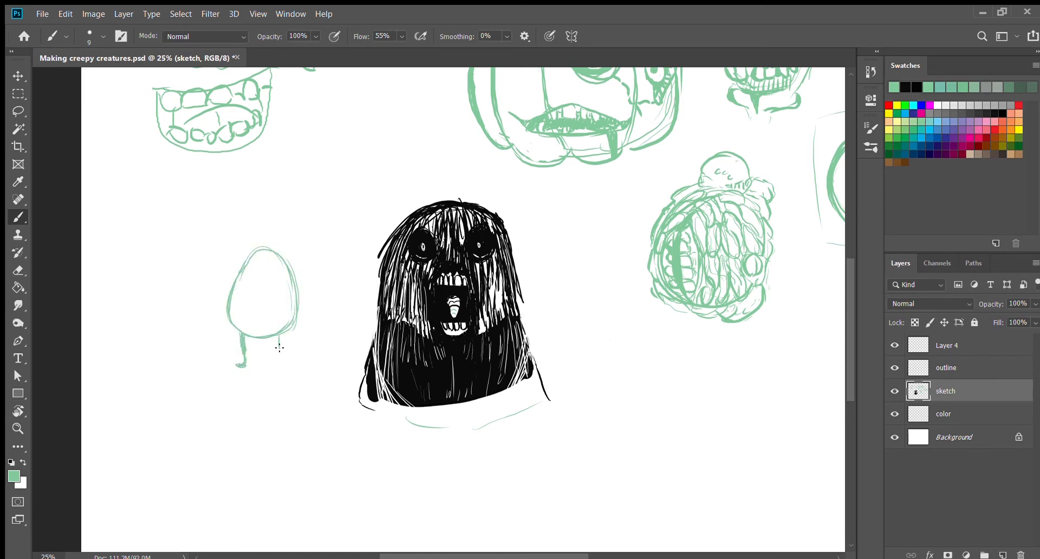
drag(279, 338, 283, 369)
Step: Add a wide jagged curve inside the lower half of the egg and reinforce the egg's outline
drag(236, 294, 259, 325)
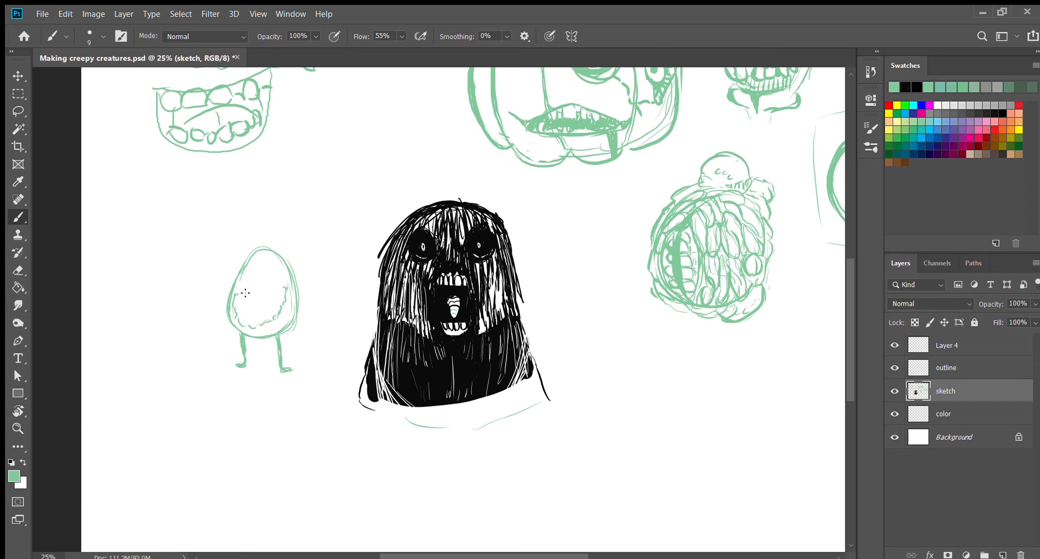
drag(293, 324, 255, 253)
drag(243, 325, 288, 297)
Step: Sketch a flat oval creature below the egg, with a shaggy tuft at each end and two small oval eyes
scroll(526, 275, down, 3)
scroll(413, 490, left, 5)
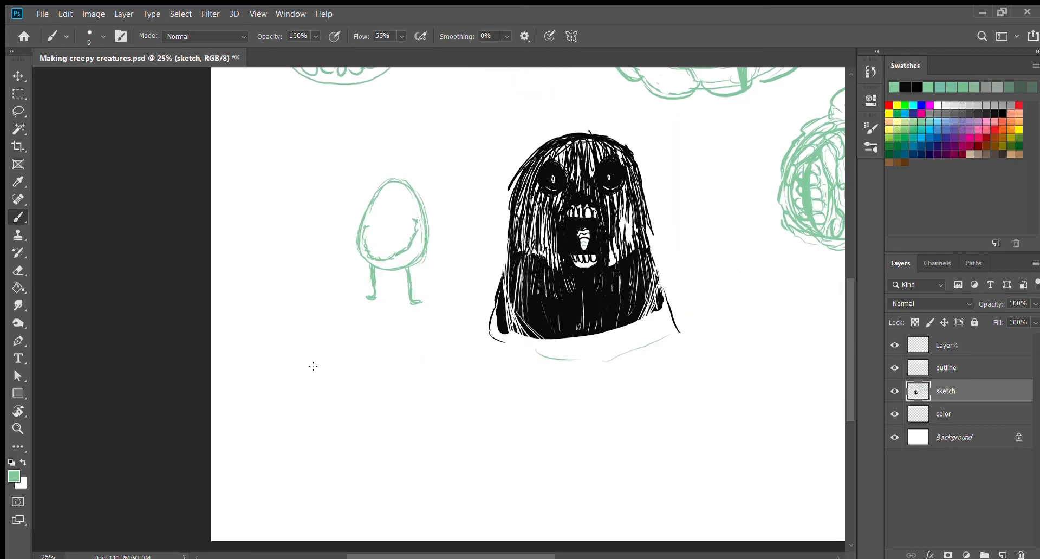
mouse_move(302, 387)
mouse_down()
mouse_move(376, 381)
mouse_move(373, 373)
mouse_move(376, 389)
mouse_move(390, 379)
mouse_move(388, 390)
mouse_move(330, 397)
mouse_move(368, 374)
mouse_move(254, 368)
mouse_move(255, 389)
mouse_up()
mouse_move(298, 372)
mouse_down()
mouse_move(265, 391)
mouse_move(244, 375)
mouse_move(281, 366)
mouse_move(239, 372)
mouse_move(286, 364)
mouse_move(263, 383)
mouse_move(307, 381)
mouse_move(280, 365)
mouse_move(303, 381)
mouse_move(266, 393)
mouse_move(304, 384)
mouse_up()
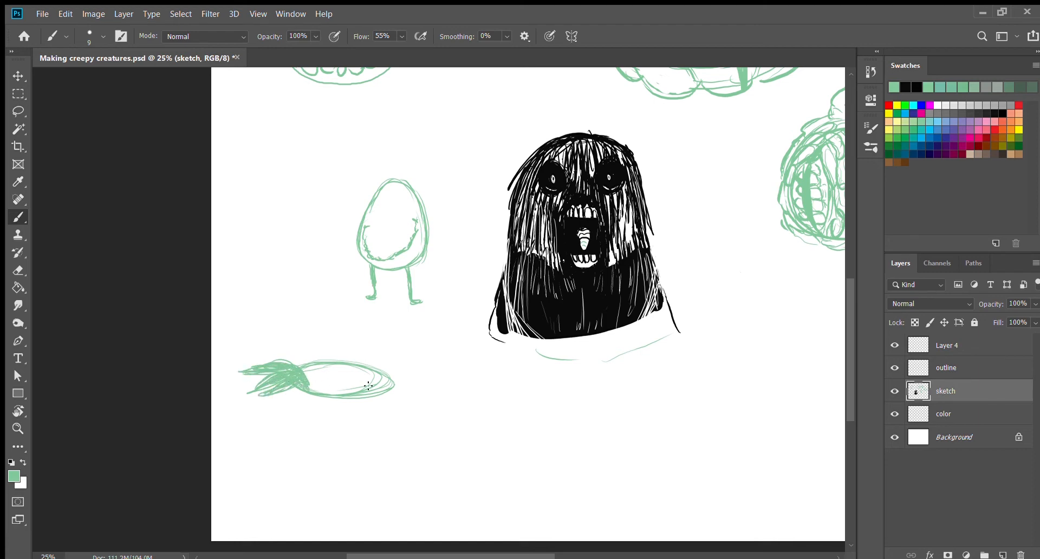
mouse_move(368, 385)
mouse_down()
mouse_move(404, 371)
mouse_move(419, 382)
mouse_move(386, 372)
mouse_move(414, 387)
mouse_move(378, 385)
mouse_move(410, 393)
mouse_move(393, 370)
mouse_move(427, 388)
mouse_up()
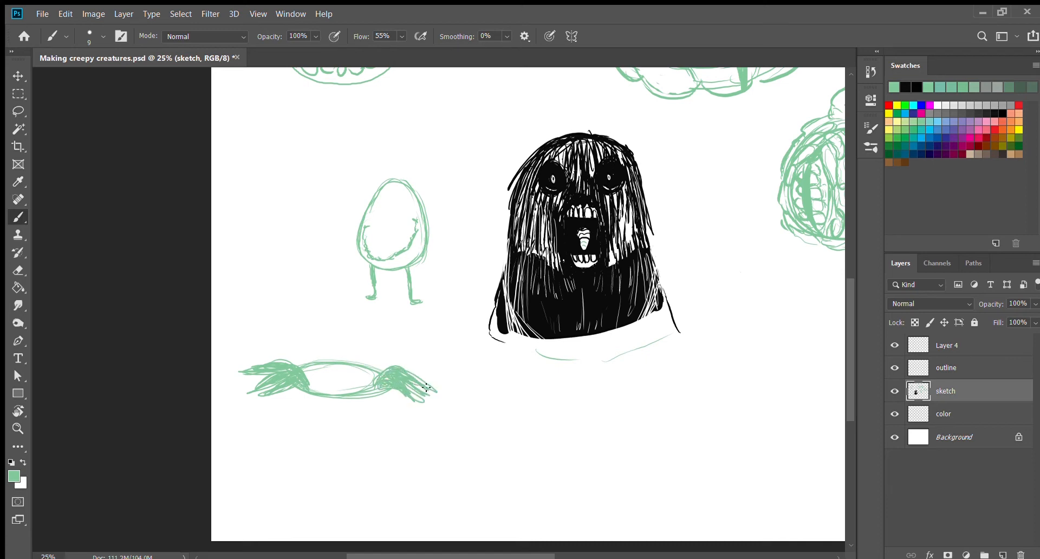
drag(320, 372, 377, 388)
key(e)
key(b)
Step: Sketch two round eyes joined by a curved bridge below the ghost, with irises pointing in different directions
scroll(389, 510, right, 3)
mouse_move(420, 444)
mouse_down()
mouse_move(394, 452)
mouse_move(459, 463)
mouse_move(471, 441)
mouse_move(501, 471)
mouse_move(484, 445)
mouse_up()
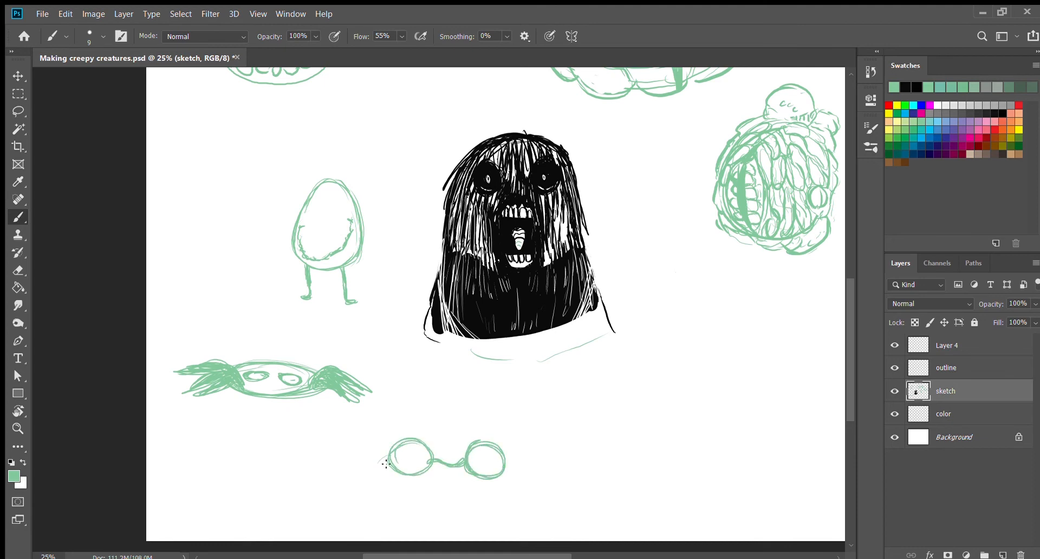
drag(405, 453, 406, 453)
mouse_move(490, 460)
mouse_down()
mouse_move(485, 473)
mouse_move(498, 467)
mouse_up()
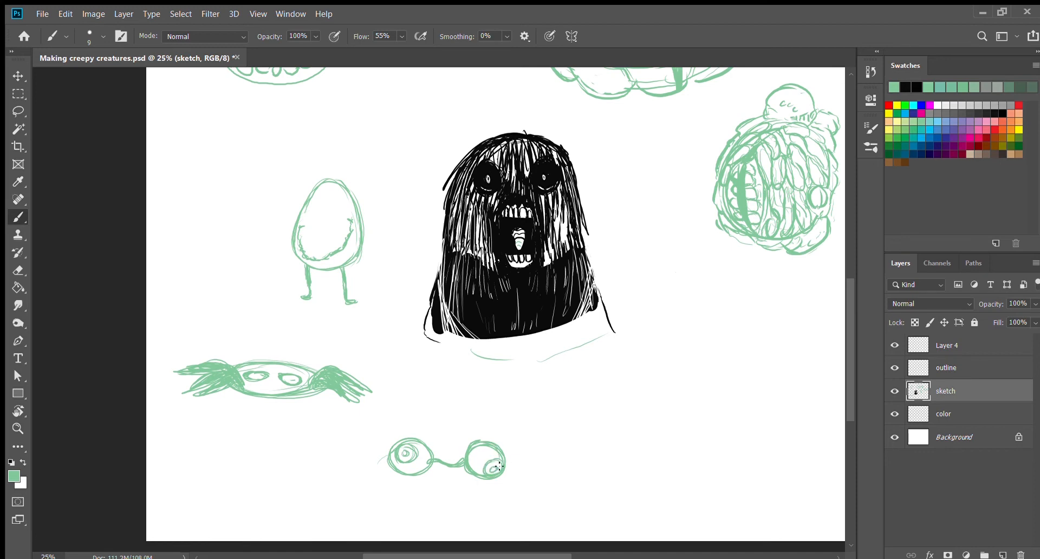
Step: Draw a long drooping nose with wide nostrils between the two round eyes, its bridge rising above them
scroll(551, 421, down, 1)
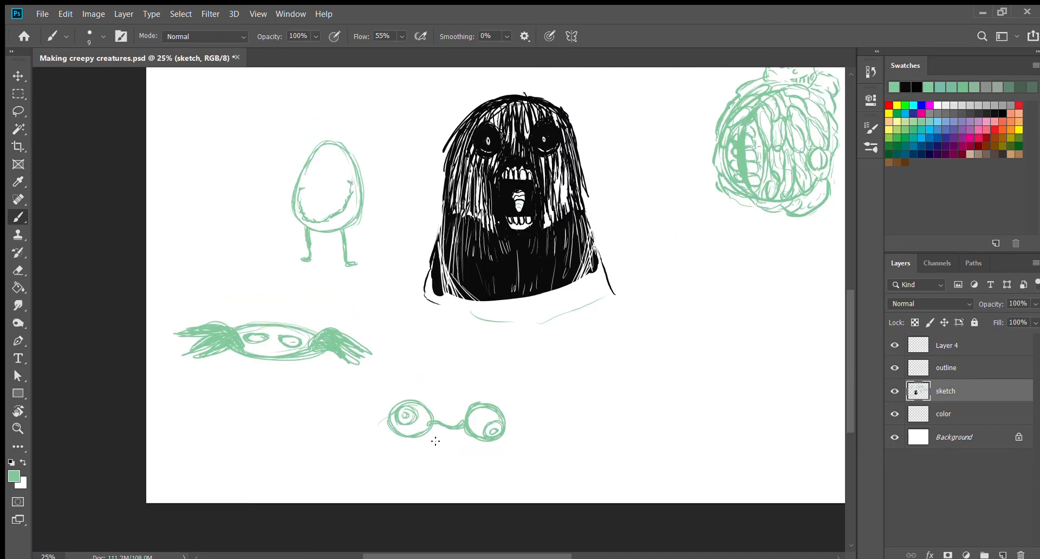
drag(429, 454, 441, 402)
mouse_move(427, 456)
mouse_down()
mouse_move(432, 480)
mouse_move(450, 434)
mouse_move(449, 488)
mouse_move(485, 471)
mouse_up()
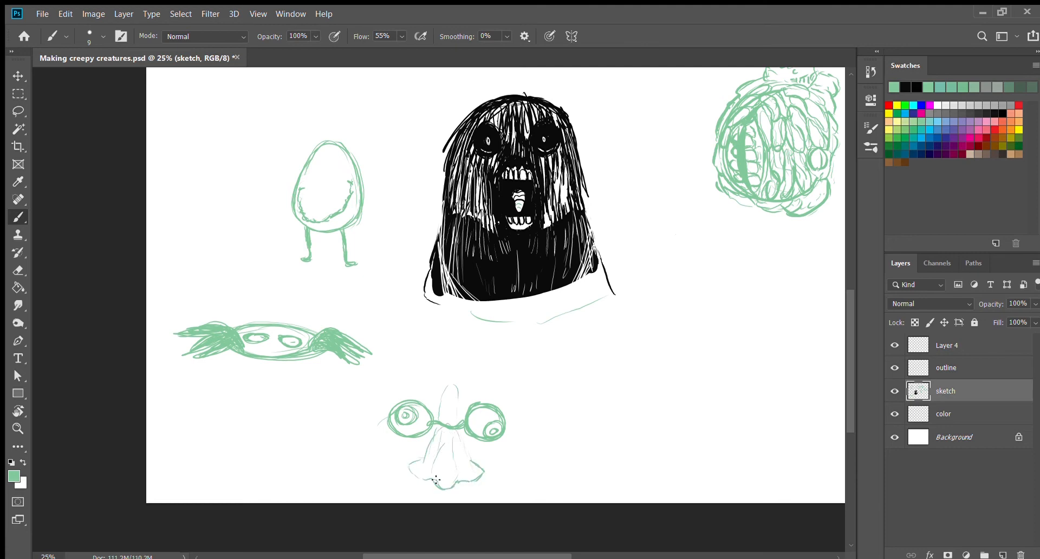
drag(458, 430, 470, 463)
drag(438, 418, 441, 391)
Step: Sketch a wide rounded head outline around the two round eyes, closing in beside the nose
drag(427, 446, 503, 384)
mouse_move(465, 447)
mouse_down()
mouse_move(490, 455)
mouse_move(397, 375)
mouse_move(427, 444)
mouse_up()
drag(402, 375, 425, 448)
mouse_move(376, 425)
mouse_down()
mouse_move(372, 401)
mouse_move(490, 459)
mouse_move(464, 446)
mouse_up()
drag(528, 414, 499, 459)
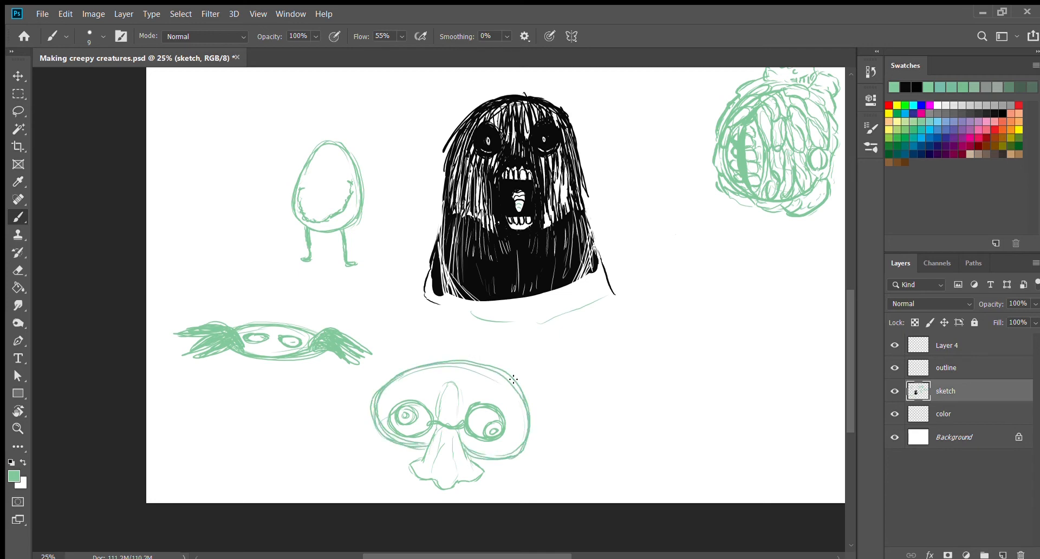
Step: Add forehead wrinkles and lines around the eyes, and strengthen the contours of the big-nosed creature's nose and head
mouse_move(398, 385)
mouse_down()
mouse_move(447, 375)
mouse_move(441, 391)
mouse_move(492, 386)
mouse_move(514, 417)
mouse_up()
mouse_move(449, 383)
mouse_down()
mouse_move(460, 421)
mouse_move(438, 408)
mouse_up()
mouse_move(468, 435)
mouse_down()
mouse_move(506, 450)
mouse_move(520, 419)
mouse_move(524, 437)
mouse_up()
mouse_move(494, 374)
mouse_down()
mouse_move(446, 373)
mouse_move(390, 403)
mouse_move(436, 448)
mouse_move(514, 451)
mouse_move(471, 455)
mouse_up()
mouse_move(448, 383)
mouse_down()
mouse_move(447, 454)
mouse_move(423, 457)
mouse_move(430, 477)
mouse_move(458, 490)
mouse_up()
drag(486, 482, 469, 461)
drag(448, 383, 435, 421)
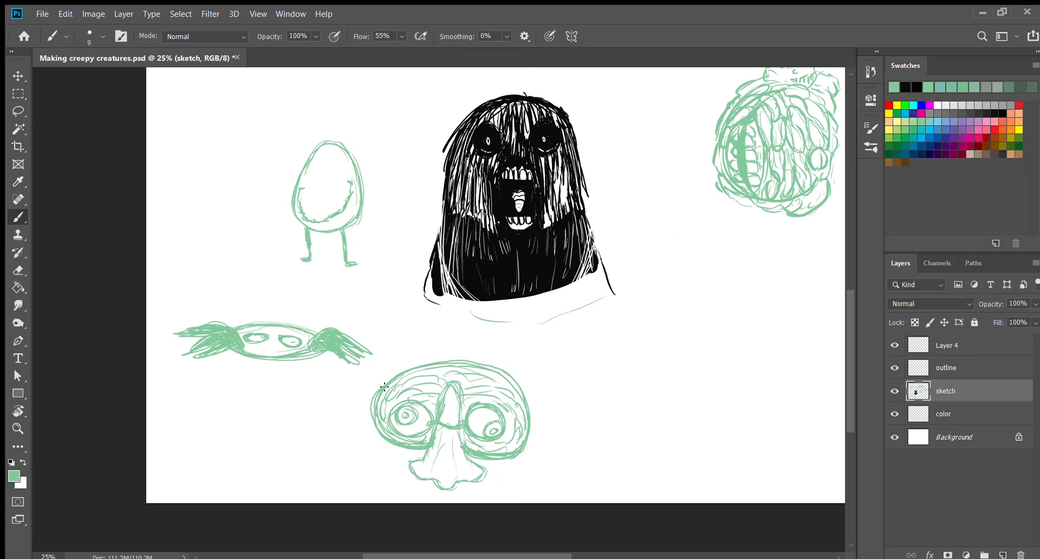
Step: Draw small round warts across the big-nosed creature's forehead and scalp, and darken the rim of its left eye
mouse_move(421, 357)
mouse_down()
mouse_move(430, 353)
mouse_move(433, 377)
mouse_move(494, 386)
mouse_up()
mouse_move(393, 423)
mouse_down()
mouse_move(399, 408)
mouse_move(398, 424)
mouse_move(411, 431)
mouse_up()
drag(474, 363, 489, 365)
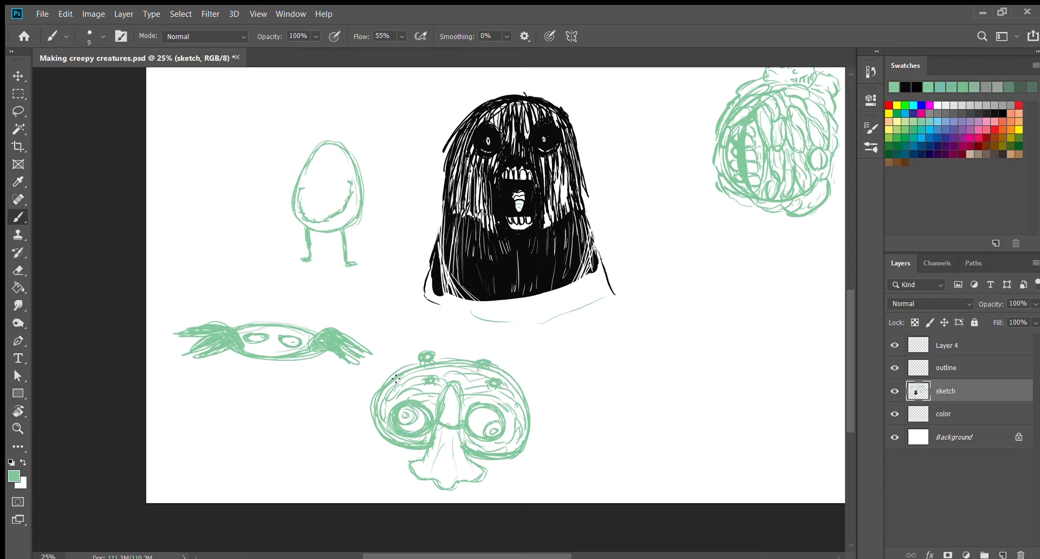
drag(396, 380, 377, 389)
Step: Draw long jointed spider legs with clawed tips on both sides of the big-nosed head with a size 10 brush
key(bracketright)
drag(524, 428, 533, 431)
drag(375, 421, 302, 445)
mouse_move(280, 496)
mouse_down()
mouse_move(297, 447)
mouse_move(294, 462)
mouse_move(303, 446)
mouse_move(376, 424)
mouse_move(305, 443)
mouse_up()
drag(374, 416, 295, 453)
mouse_move(531, 430)
mouse_down()
mouse_move(572, 431)
mouse_move(607, 456)
mouse_move(622, 493)
mouse_up()
drag(527, 426, 588, 436)
mouse_move(372, 414)
mouse_down()
mouse_move(336, 399)
mouse_move(290, 449)
mouse_move(302, 415)
mouse_move(344, 401)
mouse_move(365, 409)
mouse_up()
mouse_move(531, 409)
mouse_down()
mouse_move(598, 418)
mouse_move(619, 452)
mouse_move(582, 408)
mouse_move(540, 412)
mouse_up()
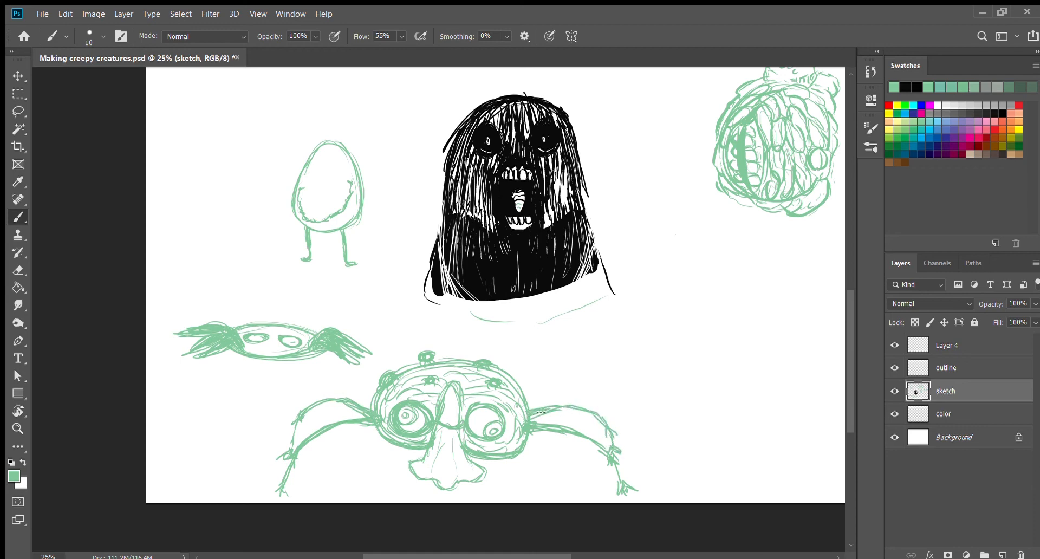
Step: Reinforce the upper left spider leg and add a short front leg on each side below the head
mouse_move(373, 408)
mouse_down()
mouse_move(305, 415)
mouse_move(283, 457)
mouse_up()
drag(375, 427, 369, 458)
drag(369, 451, 362, 463)
drag(374, 427, 371, 464)
drag(522, 466, 521, 472)
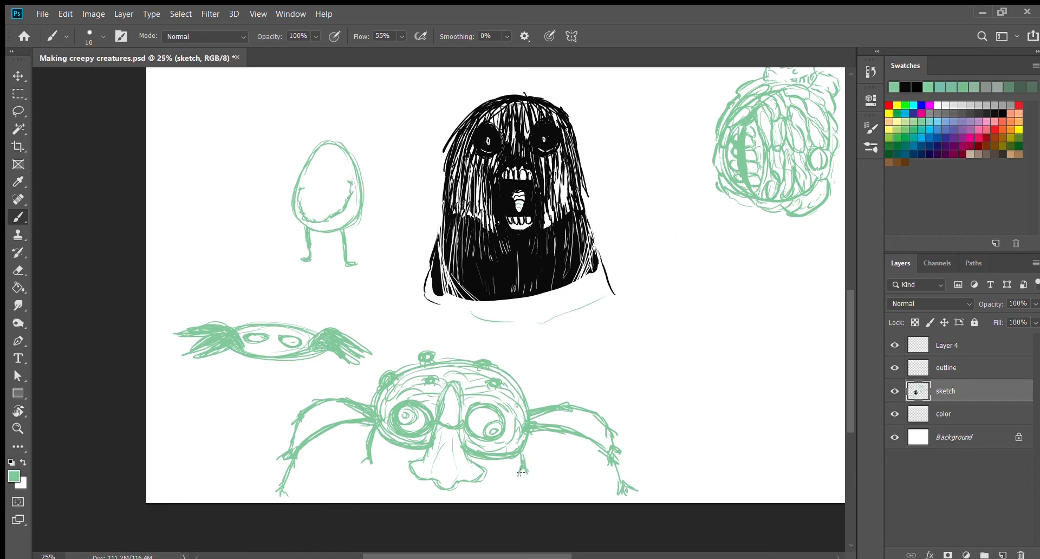
Step: Sketch a light, broken outline for a ground shadow beneath the spider creature
drag(359, 463, 328, 469)
drag(293, 481, 318, 487)
drag(324, 491, 395, 502)
drag(511, 471, 527, 472)
drag(534, 475, 557, 475)
mouse_move(569, 476)
mouse_down()
mouse_move(595, 482)
mouse_move(581, 503)
mouse_move(609, 532)
mouse_up()
Step: Extend the canvas downward below the spider creature with the Crop tool
scroll(581, 503, right, 3)
scroll(581, 502, left, 3)
click(18, 147)
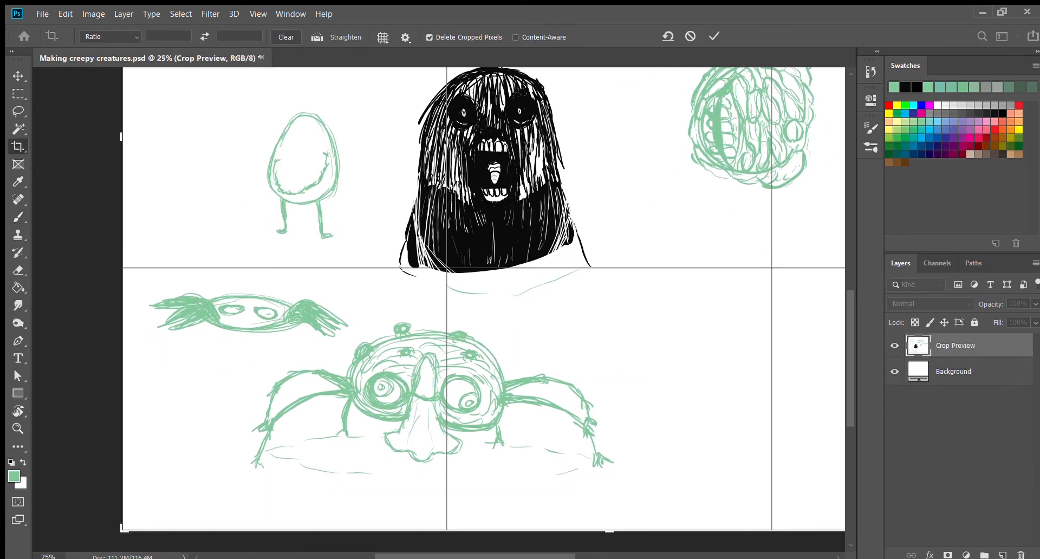
key(Return)
Step: Complete the lower edge of the spider creature's ground shadow and fill the shadow with diagonal hatching
key(b)
mouse_move(354, 476)
mouse_down()
mouse_move(548, 488)
mouse_move(589, 474)
mouse_up()
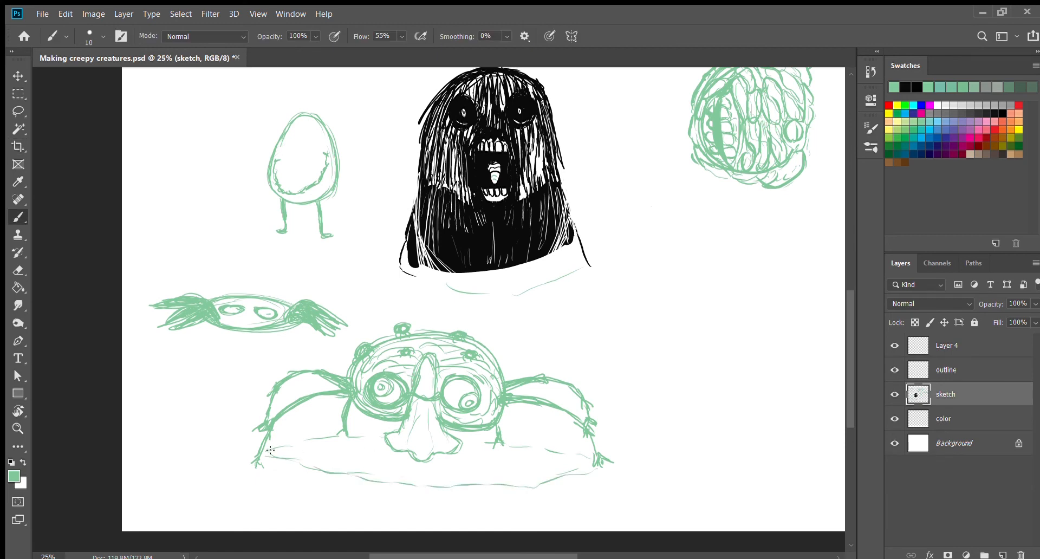
mouse_move(268, 445)
mouse_down()
mouse_move(310, 471)
mouse_move(387, 489)
mouse_move(593, 461)
mouse_up()
mouse_move(496, 475)
mouse_down()
mouse_move(469, 472)
mouse_move(503, 471)
mouse_move(338, 458)
mouse_move(416, 464)
mouse_up()
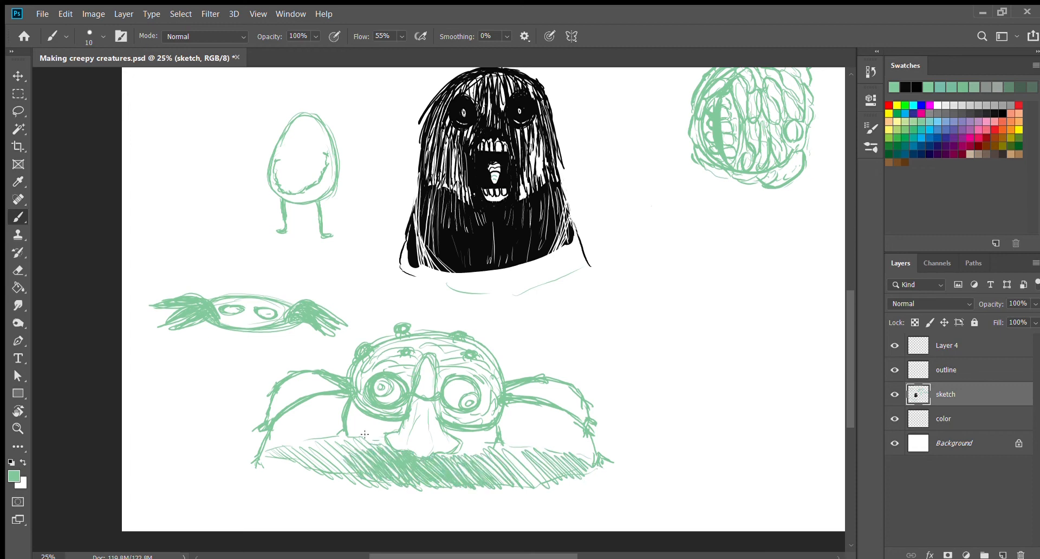
Step: Add more warts across the spider creature's head and nose, and shade its eye rims and nose bridge
mouse_move(452, 399)
mouse_down()
mouse_move(455, 385)
mouse_move(477, 398)
mouse_move(418, 374)
mouse_move(431, 358)
mouse_move(437, 378)
mouse_move(440, 364)
mouse_move(490, 352)
mouse_move(485, 372)
mouse_up()
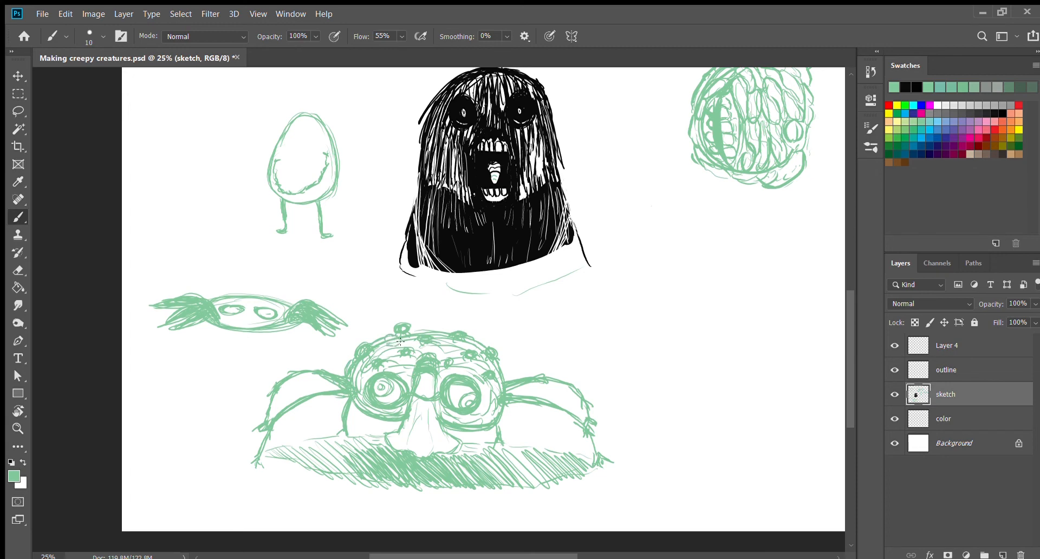
drag(451, 352, 463, 348)
drag(485, 416, 471, 422)
Step: Draw a 1427 x 1974 px rectangle shape in the empty area beside the spider creature and fill it with black
scroll(463, 434, right, 5)
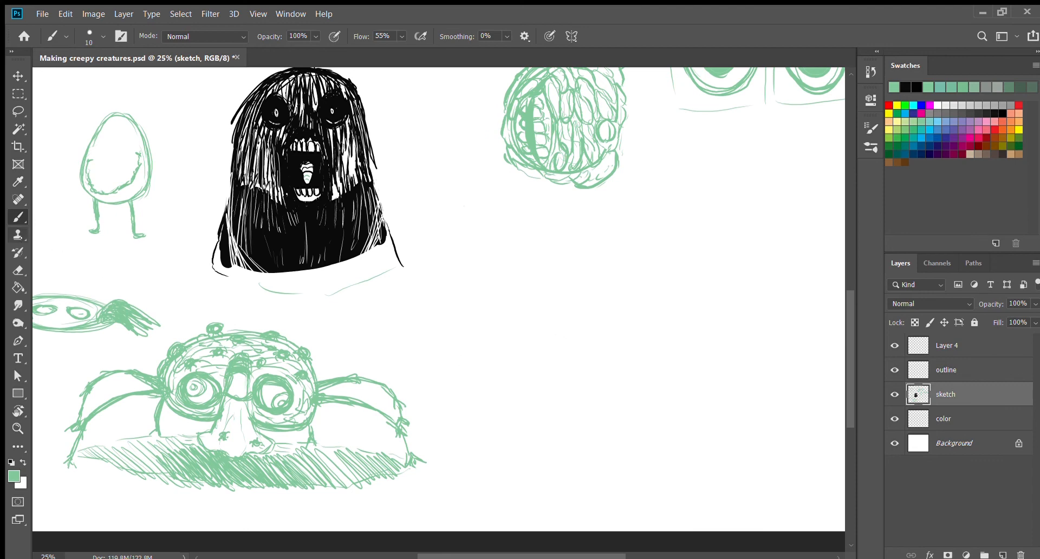
key(u)
drag(481, 237, 676, 505)
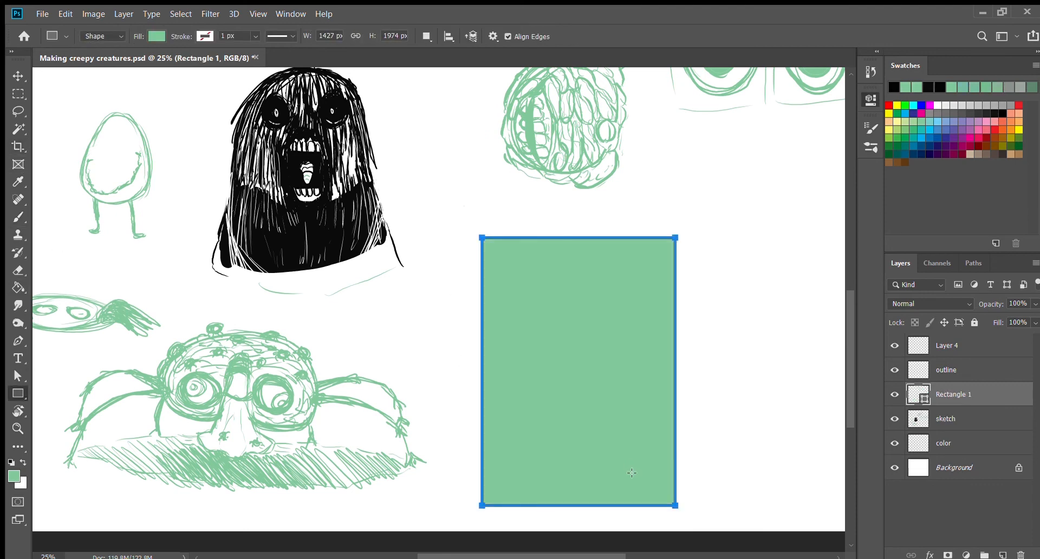
key(d)
key(g)
click(525, 372)
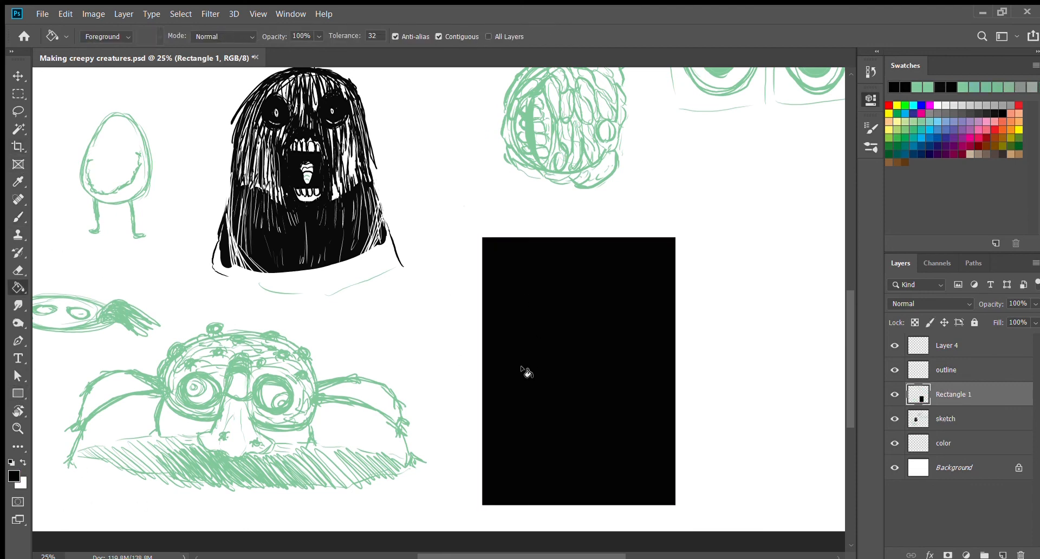
Step: Erase two white ring-shaped eyes with dark pupils into the upper half of the black rectangle
key(e)
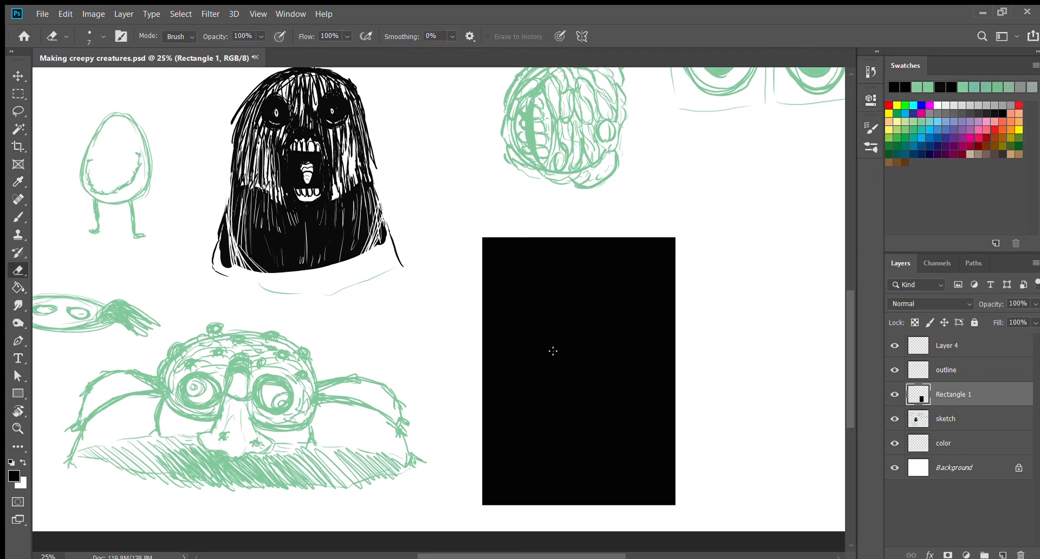
mouse_move(570, 337)
mouse_down()
mouse_move(582, 347)
mouse_move(588, 333)
mouse_move(521, 342)
mouse_move(529, 358)
mouse_move(536, 344)
mouse_move(524, 333)
mouse_move(523, 358)
mouse_move(532, 339)
mouse_move(525, 360)
mouse_move(530, 347)
mouse_move(540, 365)
mouse_up()
key(b)
key(e)
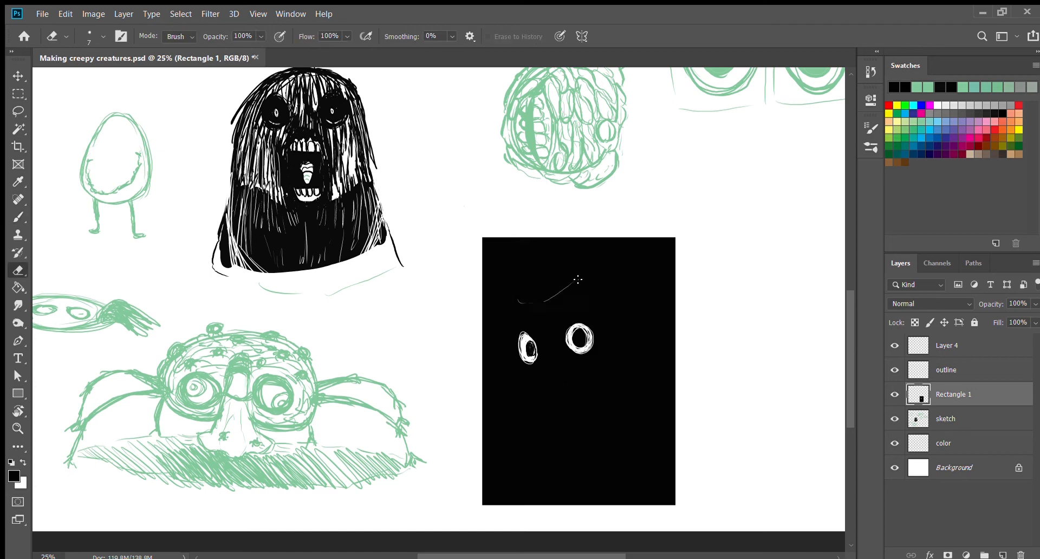
Step: Erase a pointed hairline, eye bags, a nose, a vertical face edge and a ragged hatched jaw into the black rectangle
mouse_move(518, 301)
mouse_down()
mouse_move(543, 332)
mouse_move(558, 329)
mouse_up()
mouse_move(529, 369)
mouse_down()
mouse_move(587, 364)
mouse_move(594, 349)
mouse_move(548, 404)
mouse_up()
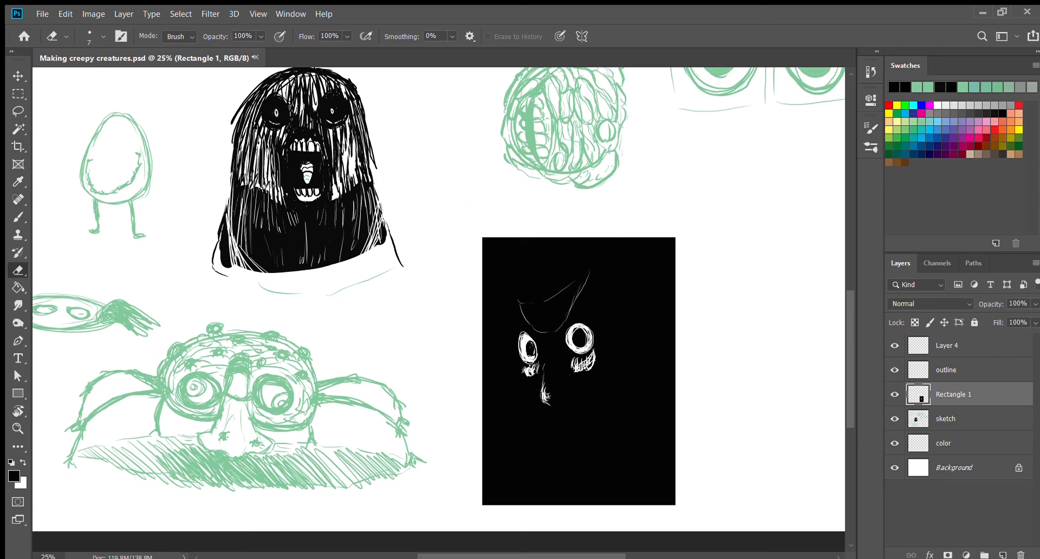
drag(520, 342, 519, 359)
drag(544, 346, 545, 356)
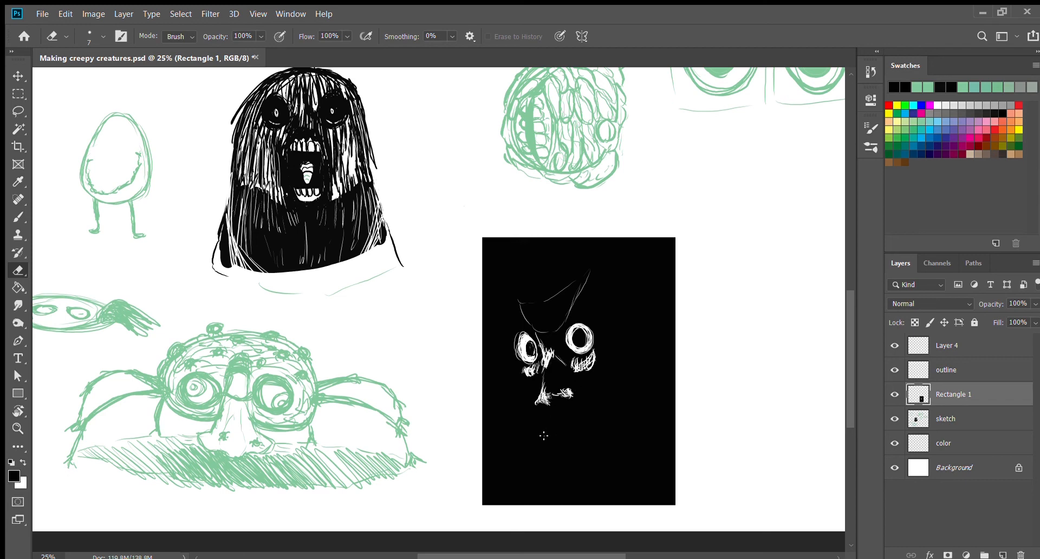
mouse_move(520, 303)
mouse_down()
mouse_move(521, 445)
mouse_move(529, 412)
mouse_move(542, 455)
mouse_move(595, 390)
mouse_move(577, 433)
mouse_move(547, 449)
mouse_move(517, 401)
mouse_move(545, 444)
mouse_move(600, 378)
mouse_move(574, 449)
mouse_move(528, 468)
mouse_move(520, 428)
mouse_move(605, 428)
mouse_move(602, 395)
mouse_up()
Step: Erase the inside of the dark face's right eye and paint a large round black pupil with a size 60 brush
mouse_move(579, 328)
mouse_down()
mouse_move(585, 347)
mouse_move(578, 341)
mouse_up()
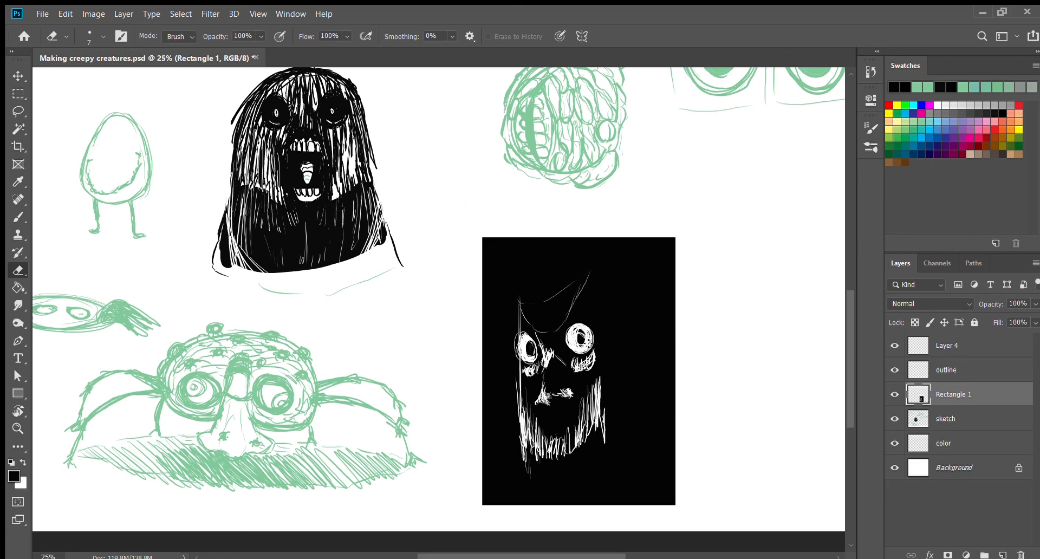
key(b)
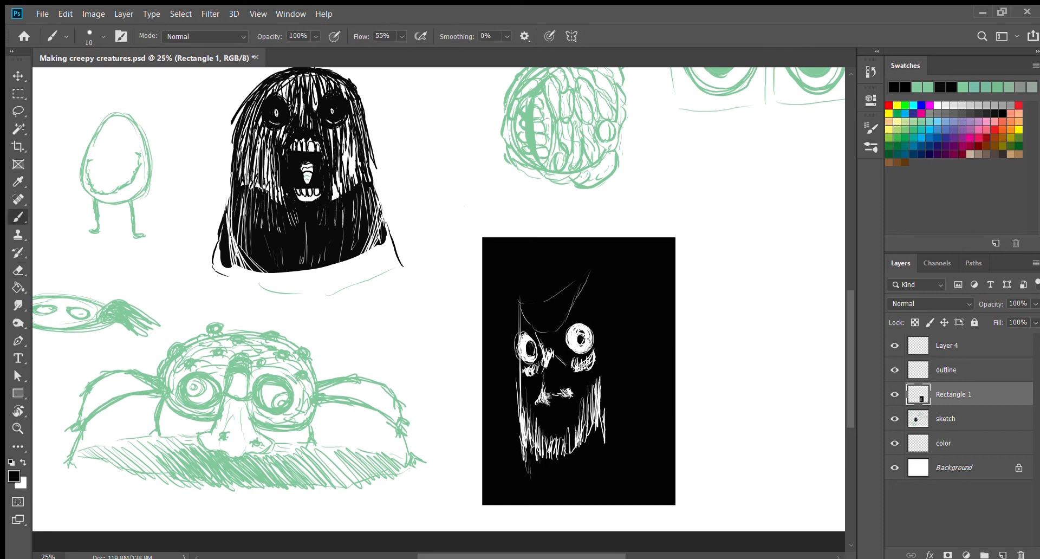
drag(582, 337, 567, 338)
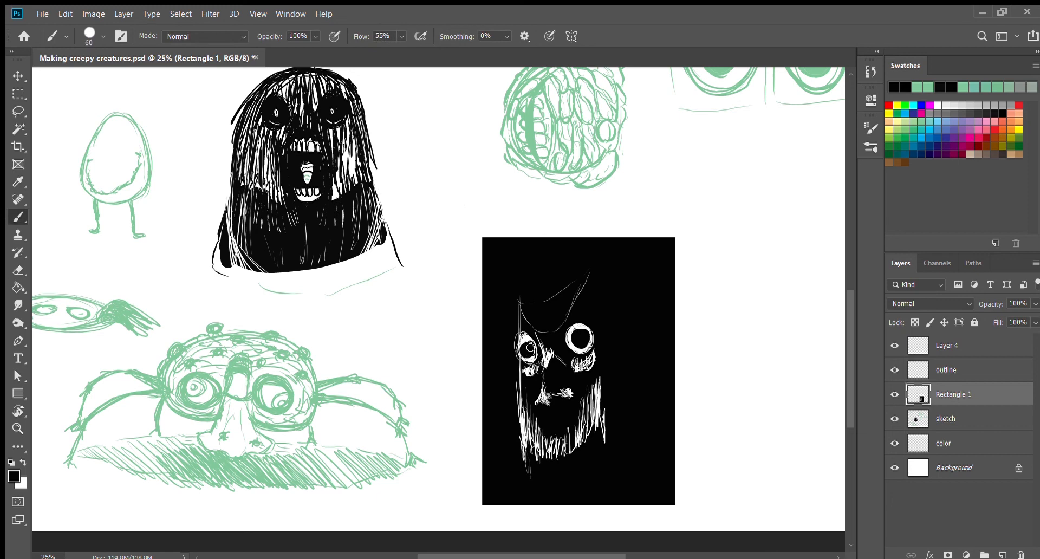
Step: Touch up the dark face's left eye and erase a curved, crosshatched white mouth line across its jaw
key(e)
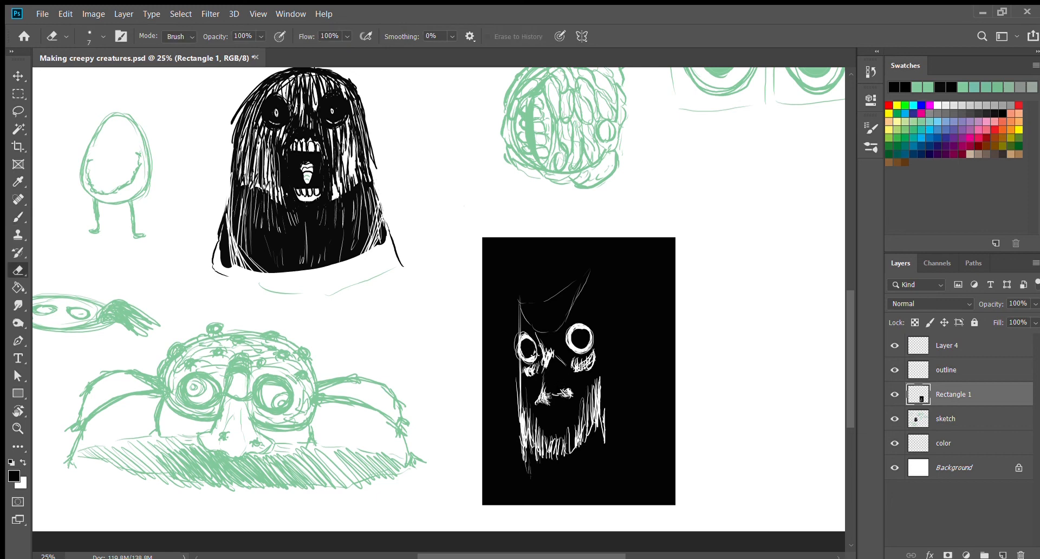
key(b)
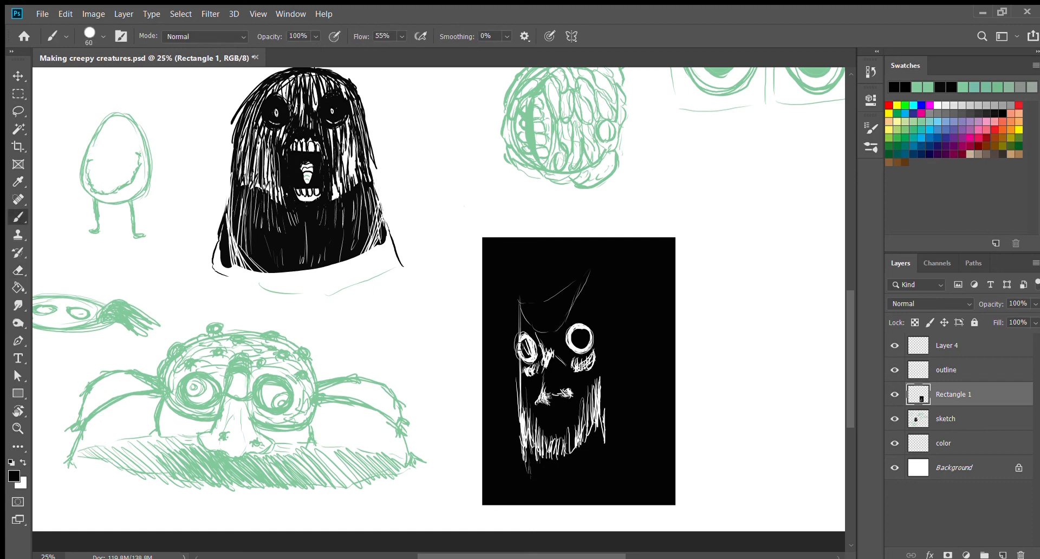
key(e)
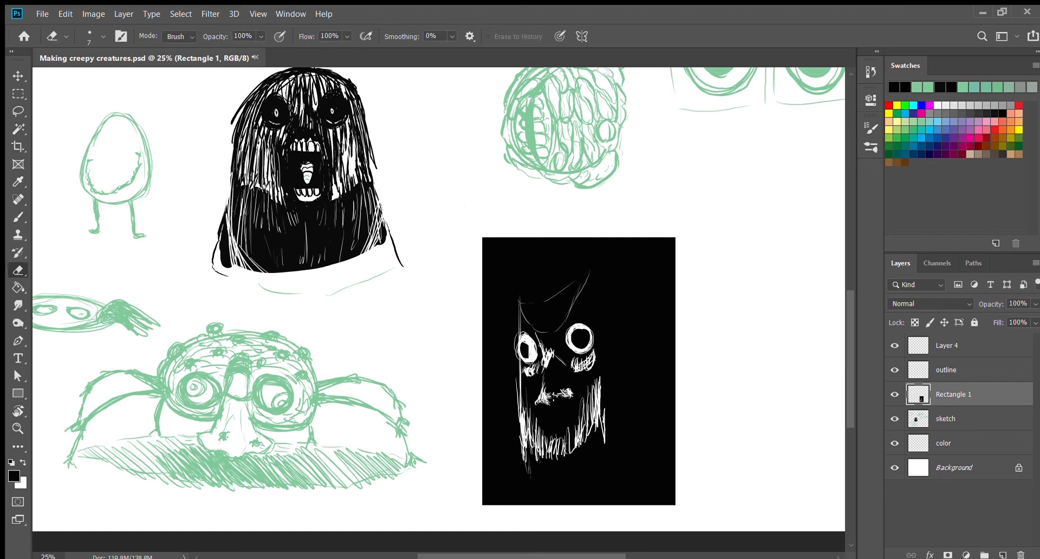
mouse_move(600, 416)
mouse_down()
mouse_move(552, 442)
mouse_move(526, 429)
mouse_move(594, 426)
mouse_up()
drag(516, 429, 563, 431)
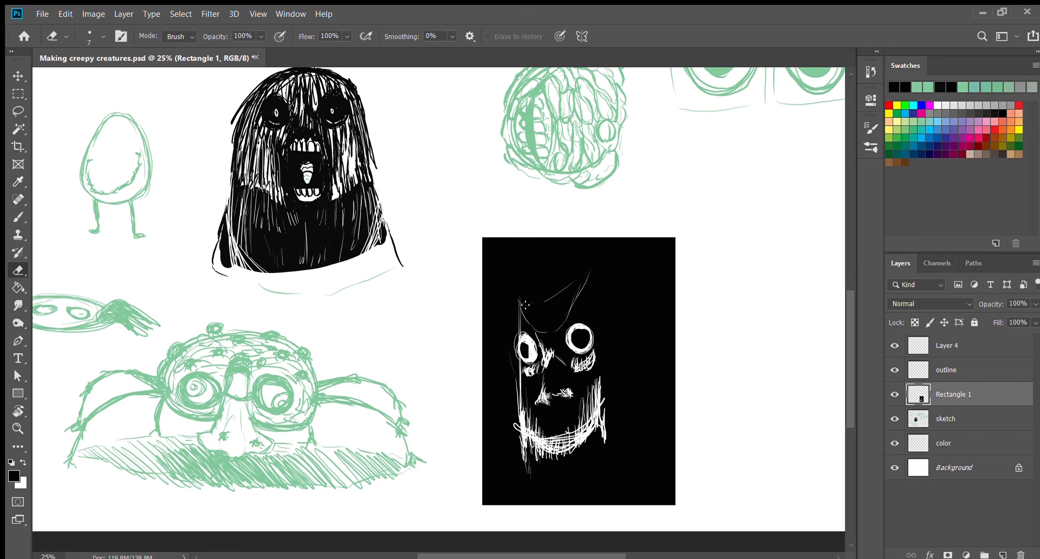
Step: Erase a small toothed mouth into the dark face's forehead and a long white nose ridge running down between the eyes
mouse_move(525, 304)
mouse_down()
mouse_move(572, 293)
mouse_move(536, 322)
mouse_move(544, 330)
mouse_move(534, 318)
mouse_move(563, 304)
mouse_up()
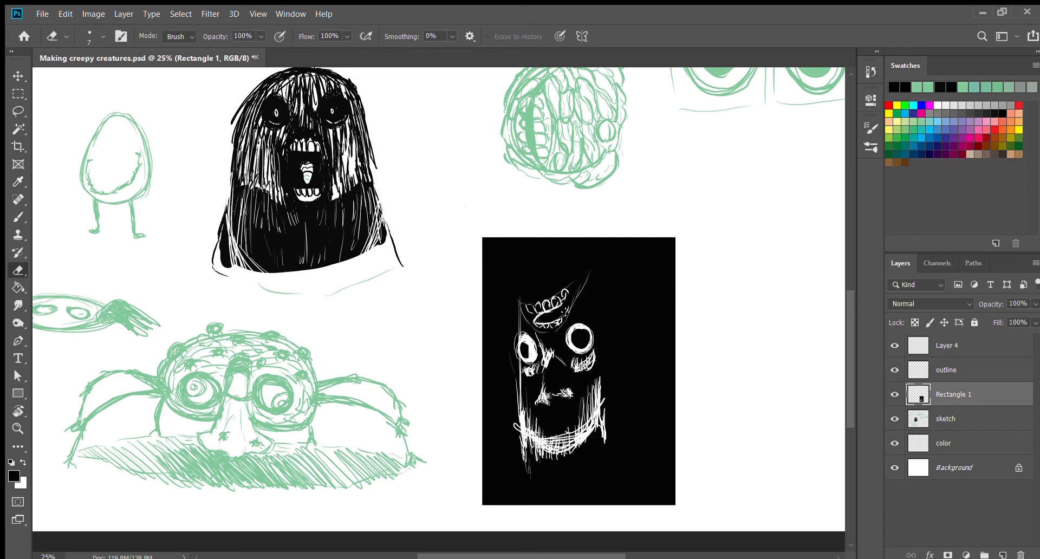
mouse_move(562, 310)
mouse_down()
mouse_move(547, 355)
mouse_move(536, 323)
mouse_move(548, 323)
mouse_move(539, 347)
mouse_move(555, 372)
mouse_move(546, 318)
mouse_up()
key(b)
key(e)
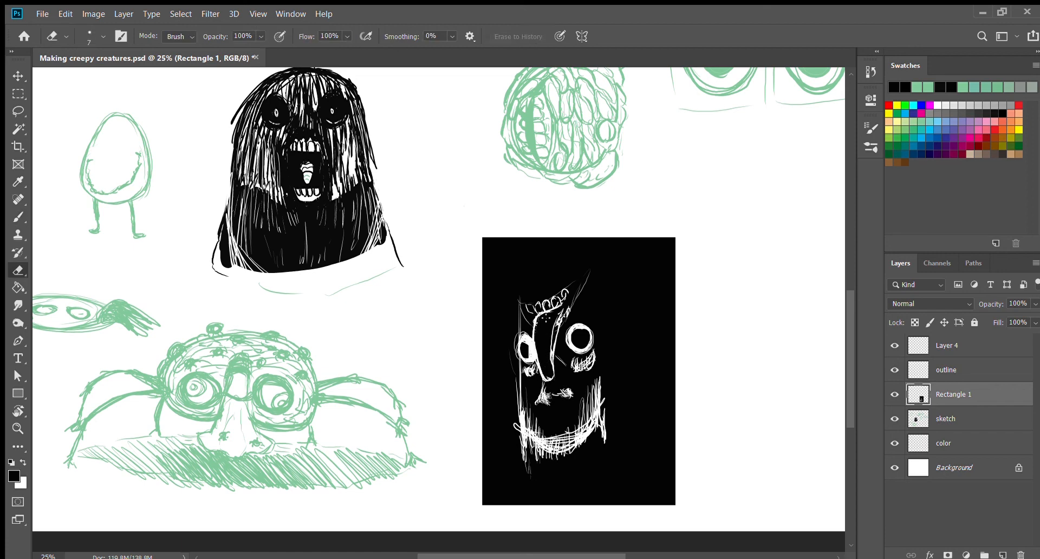
mouse_move(552, 368)
mouse_down()
mouse_move(539, 374)
mouse_move(544, 364)
mouse_move(546, 379)
mouse_move(538, 355)
mouse_move(554, 391)
mouse_up()
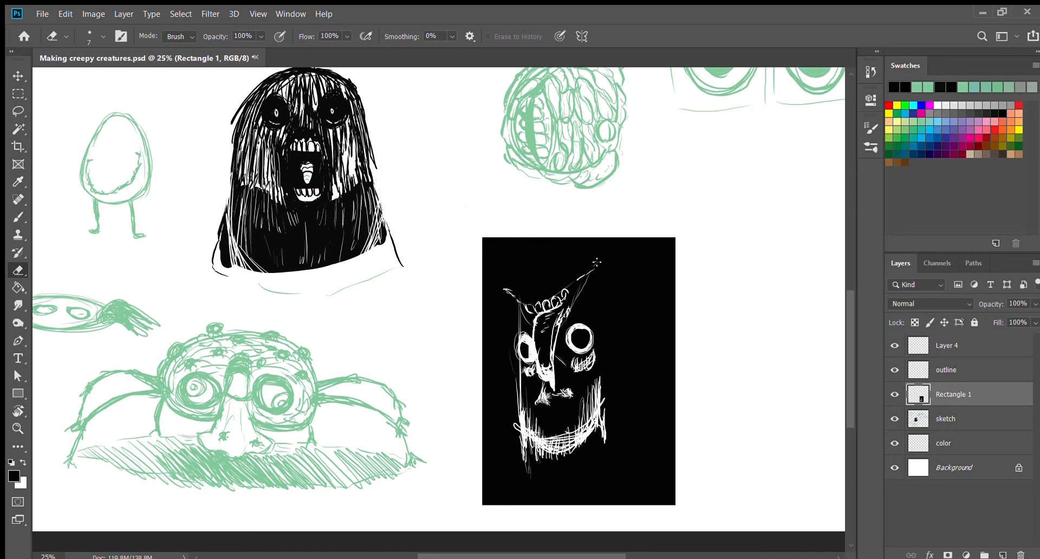
Step: Erase two elongated white ears above the hairline and shape the larger one with black brush strokes
mouse_move(558, 280)
mouse_down()
mouse_move(566, 256)
mouse_move(580, 259)
mouse_move(552, 288)
mouse_move(515, 275)
mouse_up()
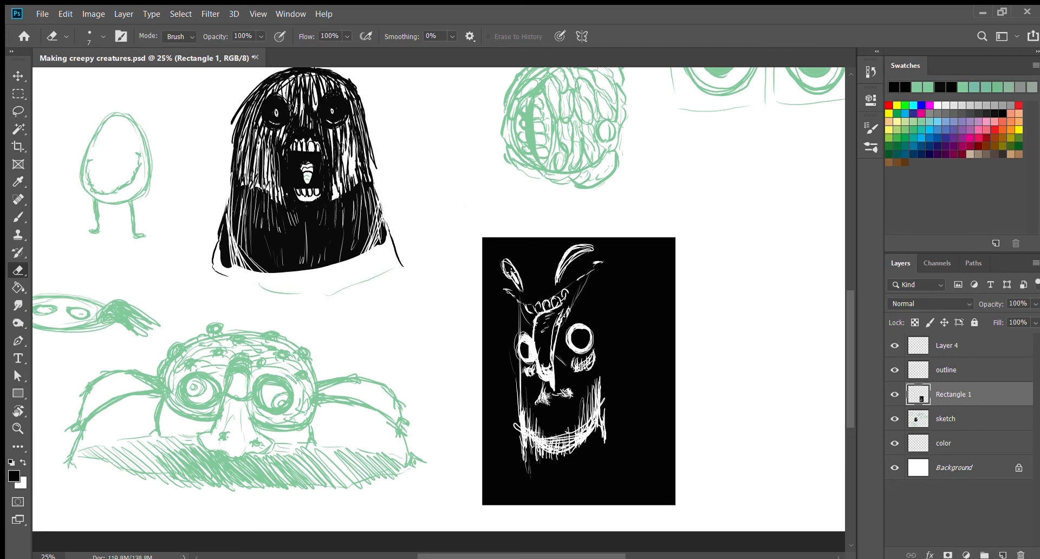
key(b)
drag(562, 272, 598, 245)
key(e)
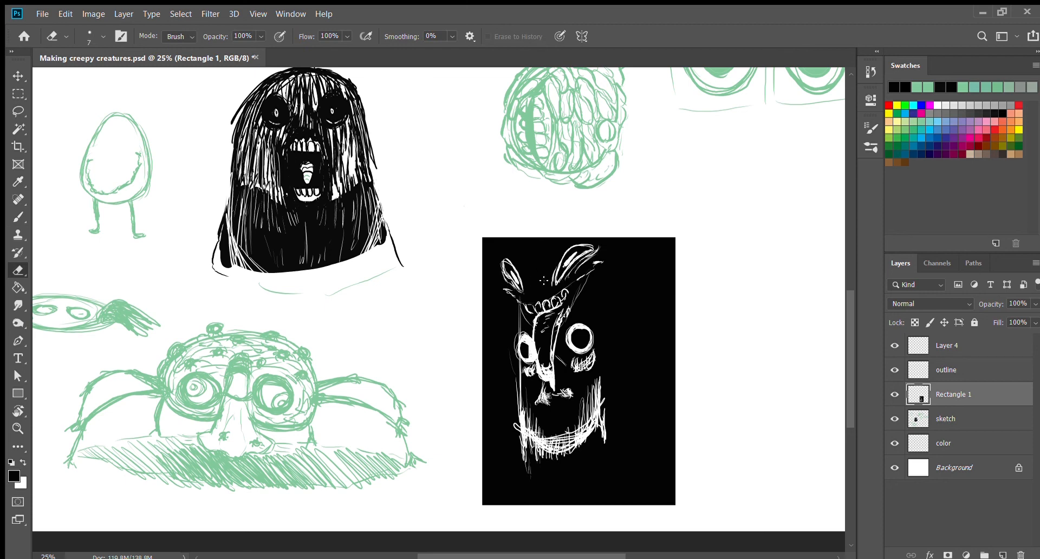
Step: Erase a spiky tuft between the ears, a curved band below it and white strokes down the forehead's right edge
mouse_move(530, 279)
mouse_down()
mouse_move(557, 253)
mouse_move(528, 255)
mouse_move(538, 280)
mouse_move(534, 250)
mouse_up()
mouse_move(520, 298)
mouse_down()
mouse_move(560, 291)
mouse_move(529, 272)
mouse_move(546, 270)
mouse_move(535, 251)
mouse_move(520, 270)
mouse_move(557, 259)
mouse_up()
drag(505, 291, 522, 300)
drag(576, 280, 599, 264)
drag(594, 265, 575, 294)
mouse_move(591, 274)
mouse_down()
mouse_move(580, 304)
mouse_move(534, 353)
mouse_up()
Step: Erase hatching strokes beside the forehead mouth and a white contour down the left side of the dark face
drag(522, 308, 533, 326)
drag(521, 309, 532, 330)
mouse_move(587, 293)
mouse_down()
mouse_move(575, 323)
mouse_move(513, 338)
mouse_move(509, 390)
mouse_up()
drag(520, 357, 511, 431)
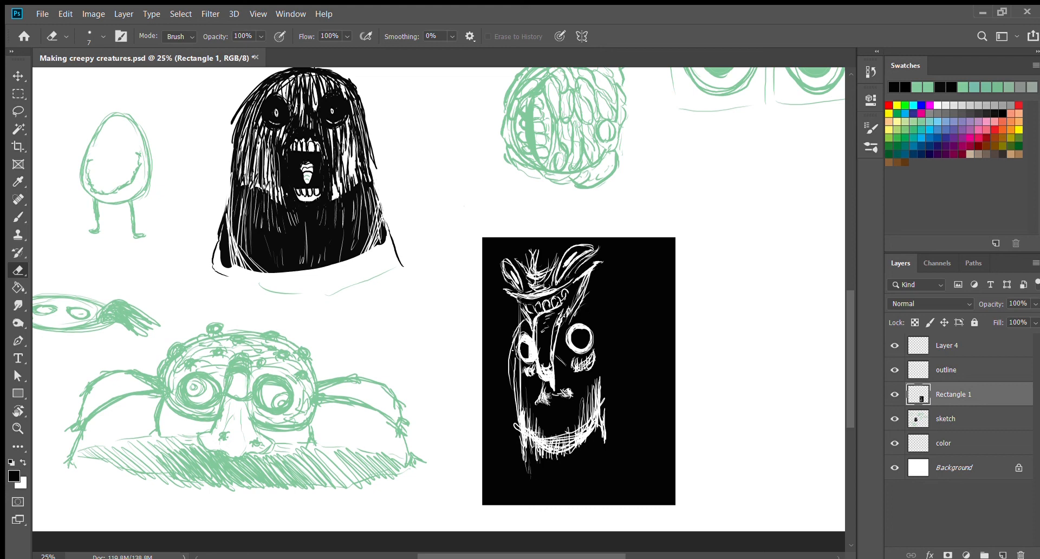
drag(525, 320, 515, 367)
drag(519, 369, 514, 416)
Step: Erase flaring horn-like lines on both sides of the head and a long contour down the right side of the face
mouse_move(596, 294)
mouse_down()
mouse_move(581, 316)
mouse_move(593, 321)
mouse_up()
drag(630, 248, 599, 310)
drag(519, 276, 497, 317)
drag(503, 244, 494, 275)
mouse_move(520, 298)
mouse_down()
mouse_move(496, 325)
mouse_move(509, 325)
mouse_up()
drag(599, 310, 612, 407)
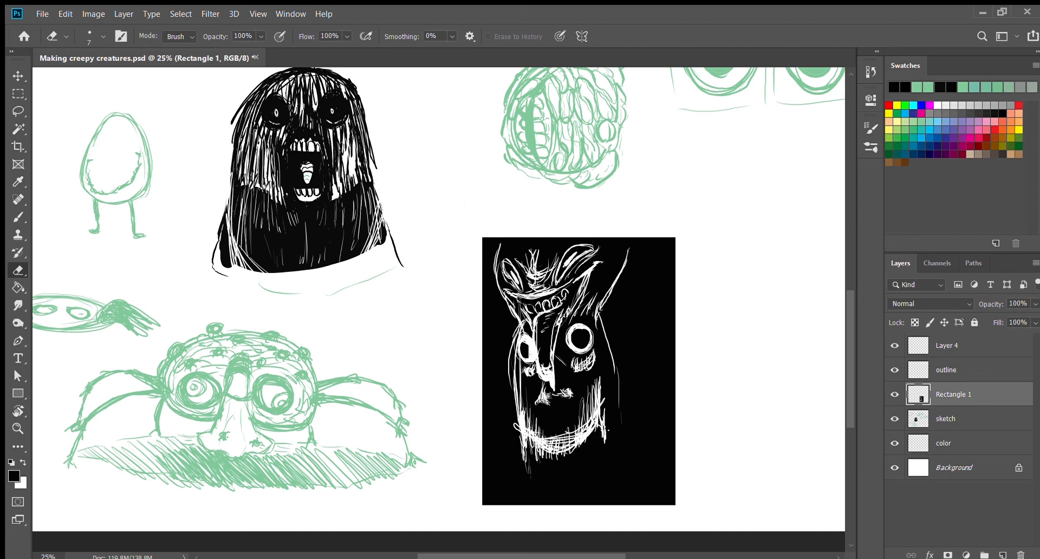
mouse_move(574, 303)
mouse_down()
mouse_move(560, 338)
mouse_move(619, 444)
mouse_up()
drag(607, 314, 627, 483)
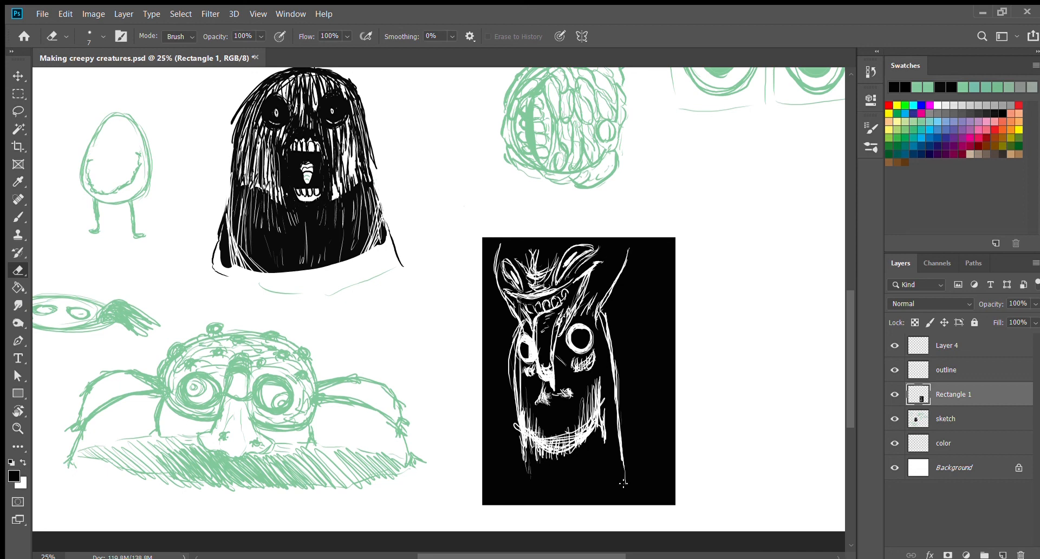
Step: Erase a long rounded white chin joining both side contours near the bottom of the black rectangle
mouse_move(528, 470)
mouse_down()
mouse_move(558, 496)
mouse_move(621, 461)
mouse_up()
drag(528, 453, 593, 503)
drag(524, 471, 623, 465)
drag(522, 433, 545, 493)
drag(568, 497, 610, 485)
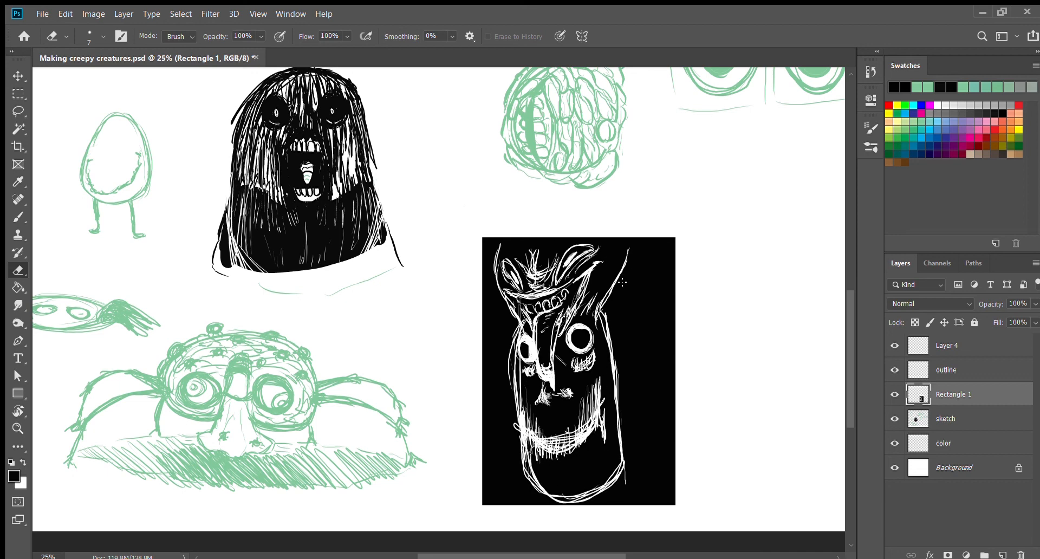
Step: Erase six round white eyeballs along the head's outline, including a large one beside the left ear
mouse_move(621, 282)
mouse_down()
mouse_move(610, 282)
mouse_move(616, 275)
mouse_up()
mouse_move(622, 443)
mouse_down()
mouse_move(617, 461)
mouse_move(629, 455)
mouse_move(620, 449)
mouse_move(626, 459)
mouse_up()
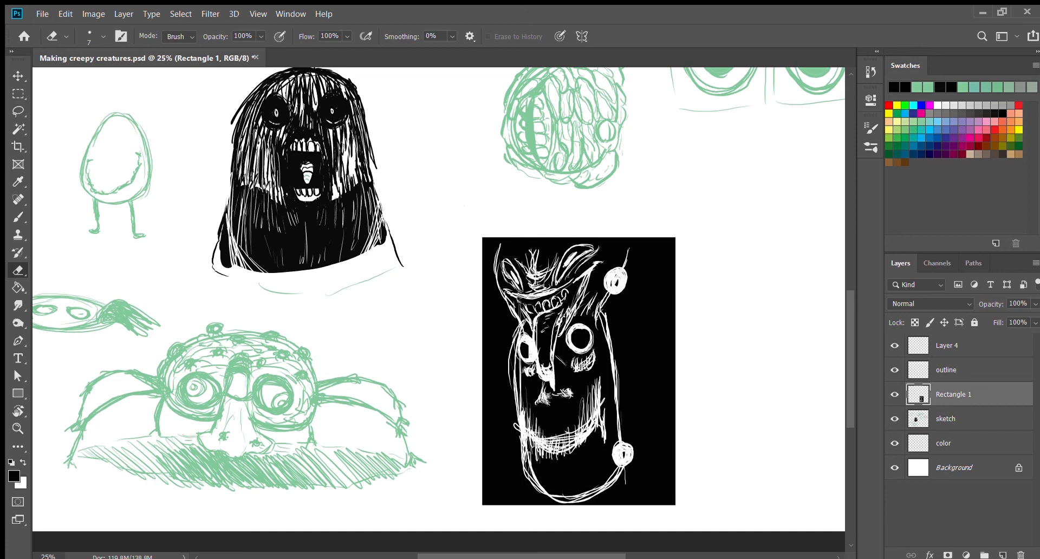
drag(622, 364, 623, 395)
drag(528, 403, 515, 422)
mouse_move(545, 476)
mouse_down()
mouse_move(552, 489)
mouse_move(539, 479)
mouse_up()
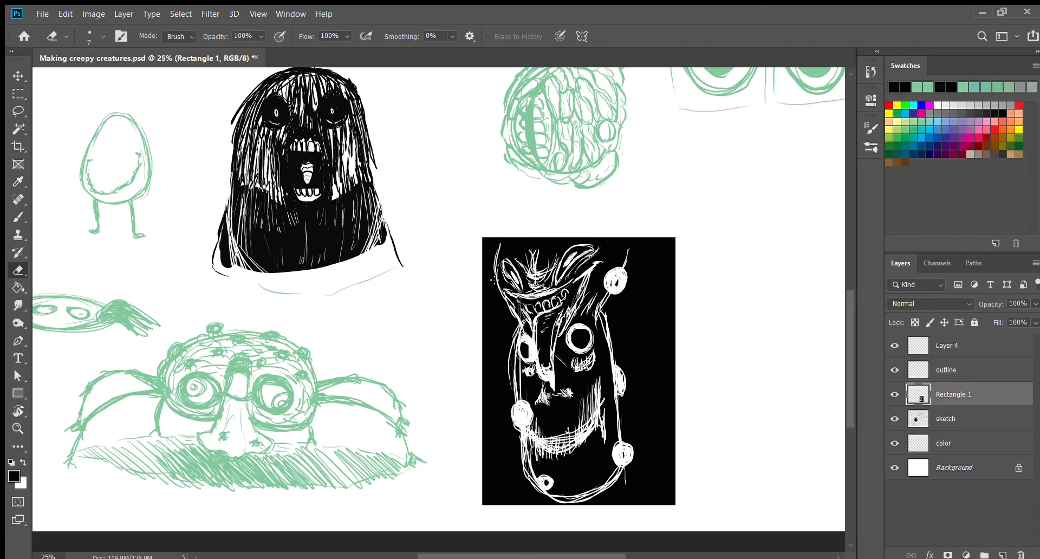
mouse_move(493, 279)
mouse_down()
mouse_move(488, 316)
mouse_move(501, 303)
mouse_move(488, 287)
mouse_up()
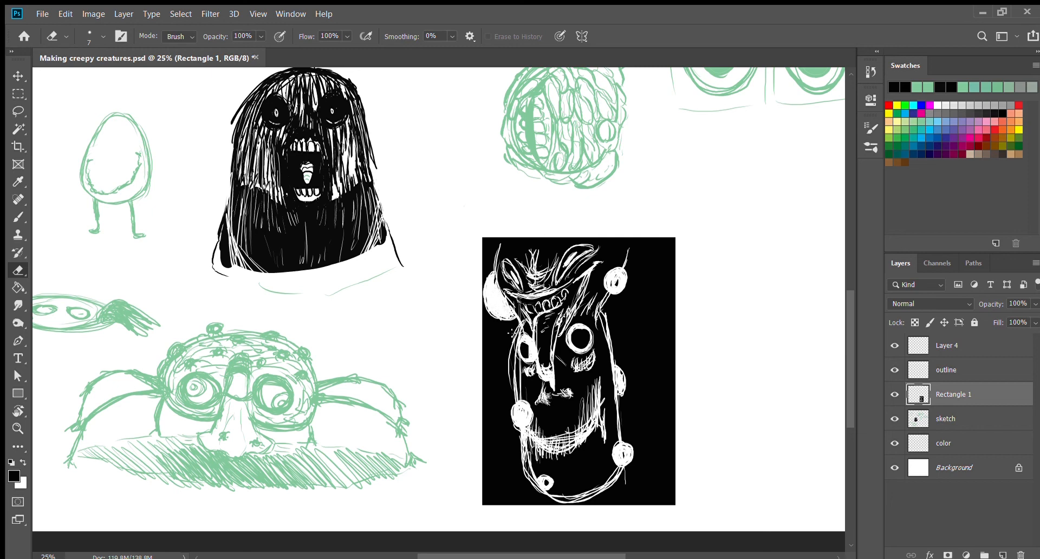
Step: Paint black pupils into the white eyeballs around the head's outline with the size 60 brush
key(b)
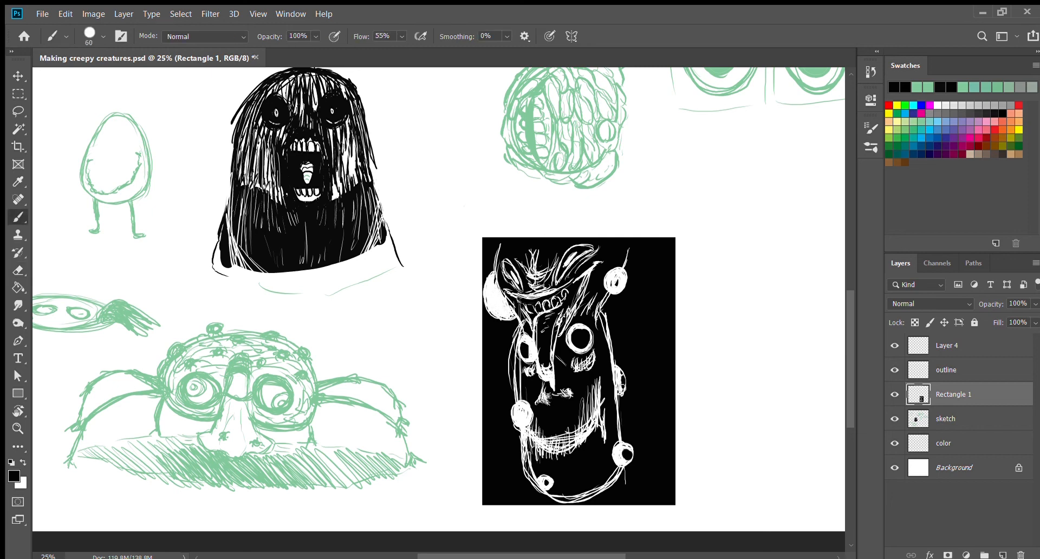
drag(623, 379, 622, 388)
click(522, 416)
click(546, 481)
click(618, 282)
drag(619, 282, 616, 285)
drag(499, 313, 499, 303)
Step: Try a black Paint Bucket fill over the spider creature's shadow, undo it, and make the sketch layer active
drag(525, 556, 493, 556)
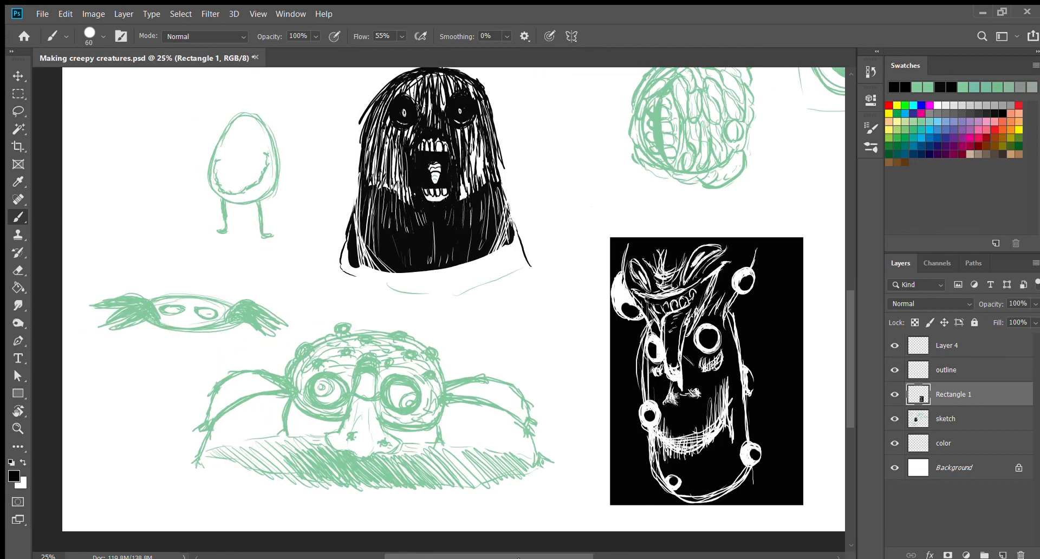
key(ctrl+minus)
key(ctrl+minus)
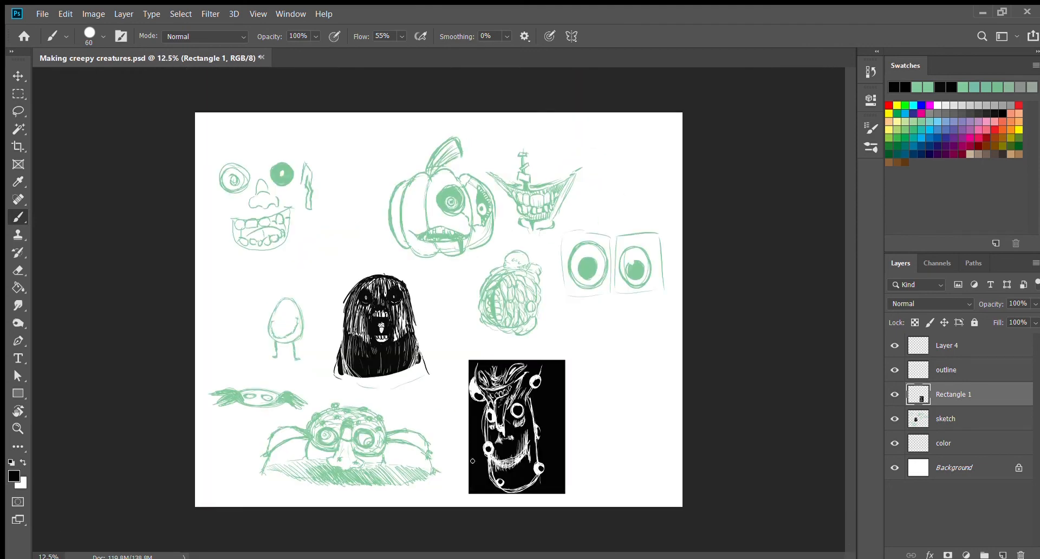
key(g)
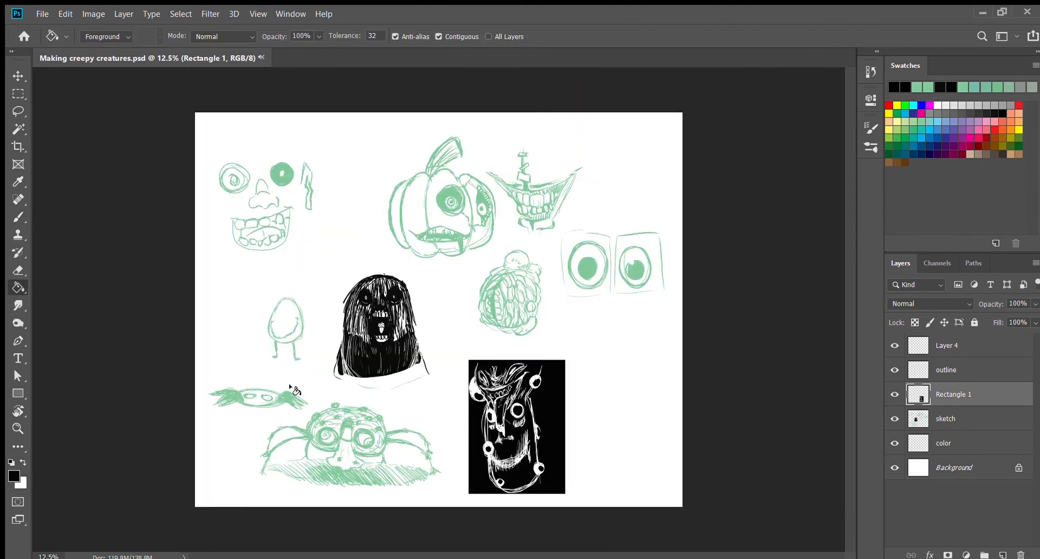
click(347, 477)
key(ctrl+z)
key(alt+bracketleft)
Step: Fill the lines of the spider creature, the left framed eye and the pumpkin with black using the Paint Bucket
click(323, 440)
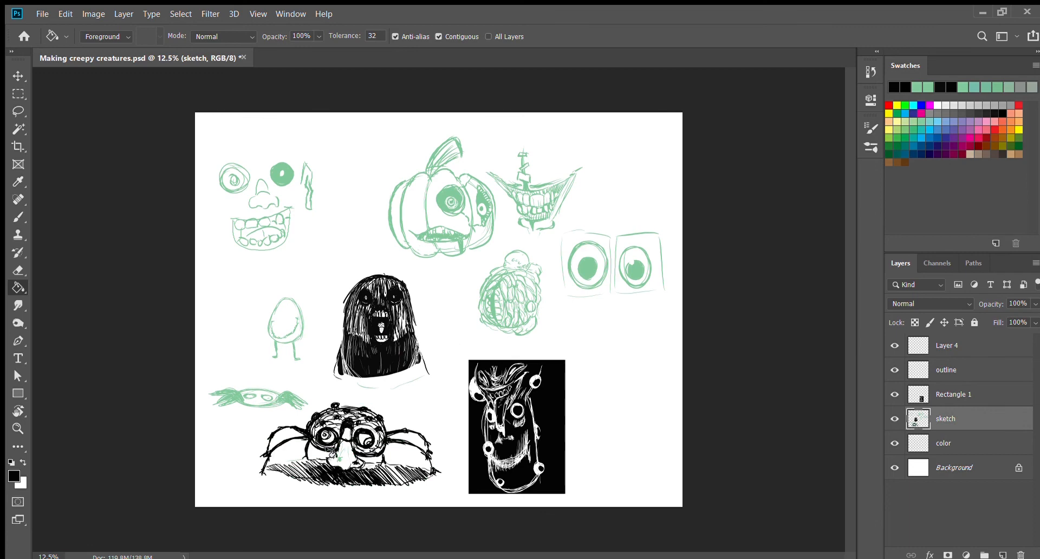
click(587, 271)
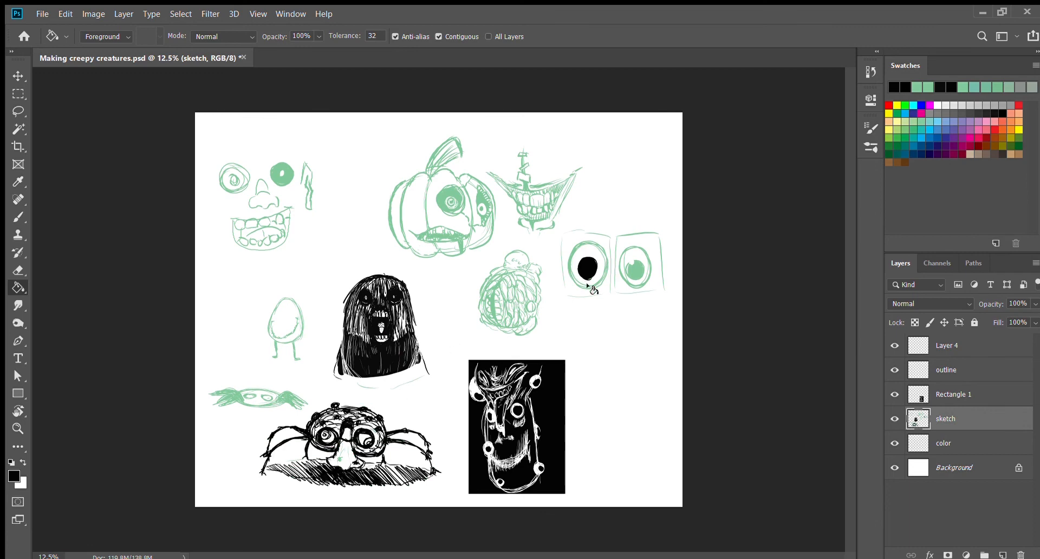
click(589, 286)
click(443, 202)
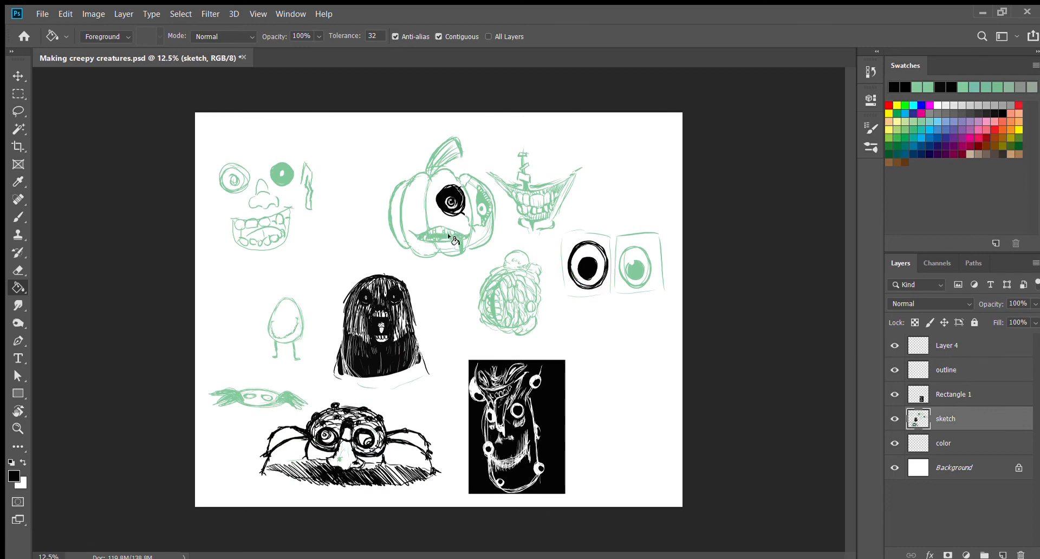
click(448, 236)
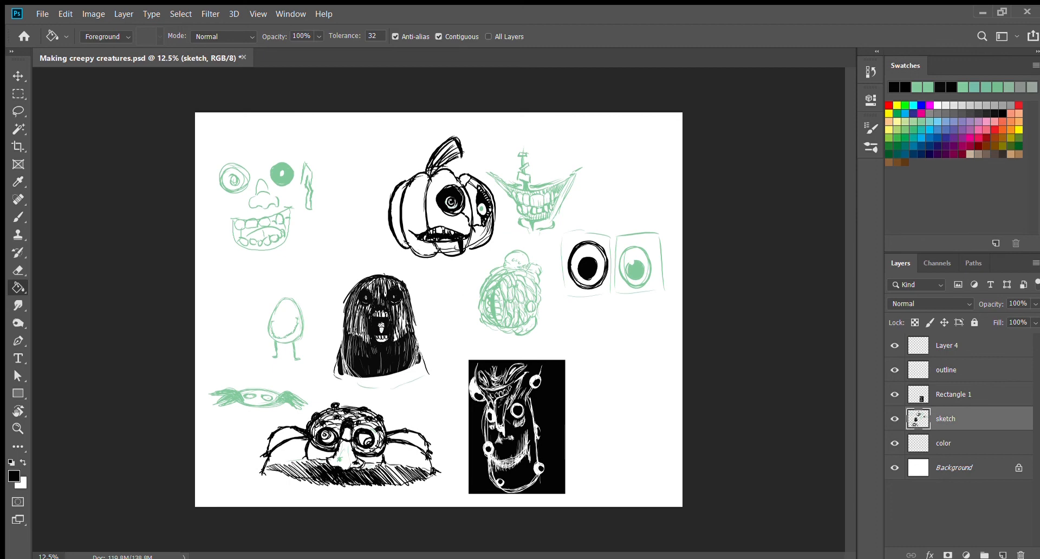
Step: Undo the black fills on the pumpkin, the left framed eye and the spider creature
key(ctrl+z)
key(ctrl+z)
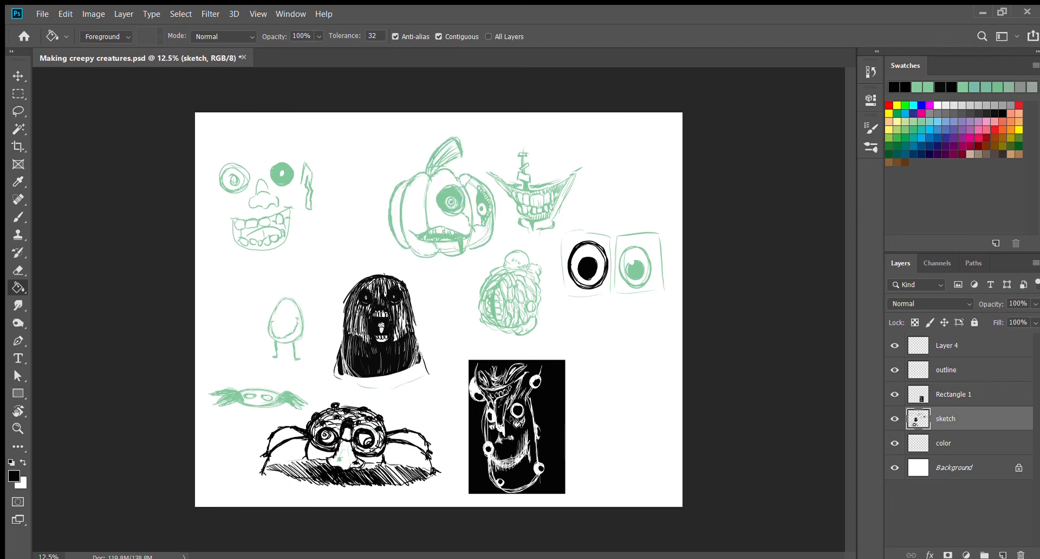
key(ctrl+z)
key(ctrl+z)
key(ctrl+z)
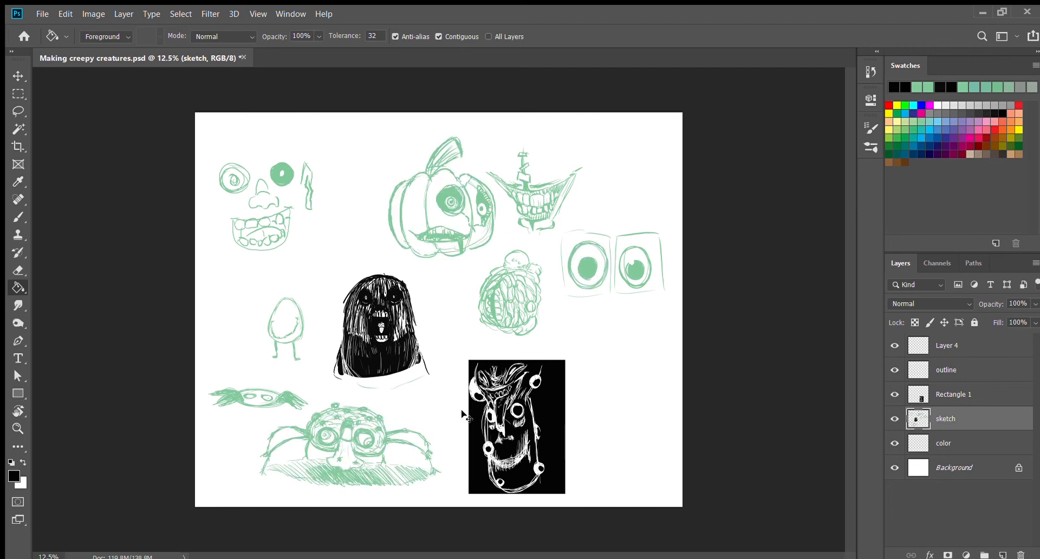
Step: Fill the left framed eye's pupil and outline with black, then try black on the brain-like ball and undo it
click(586, 267)
click(569, 262)
click(491, 311)
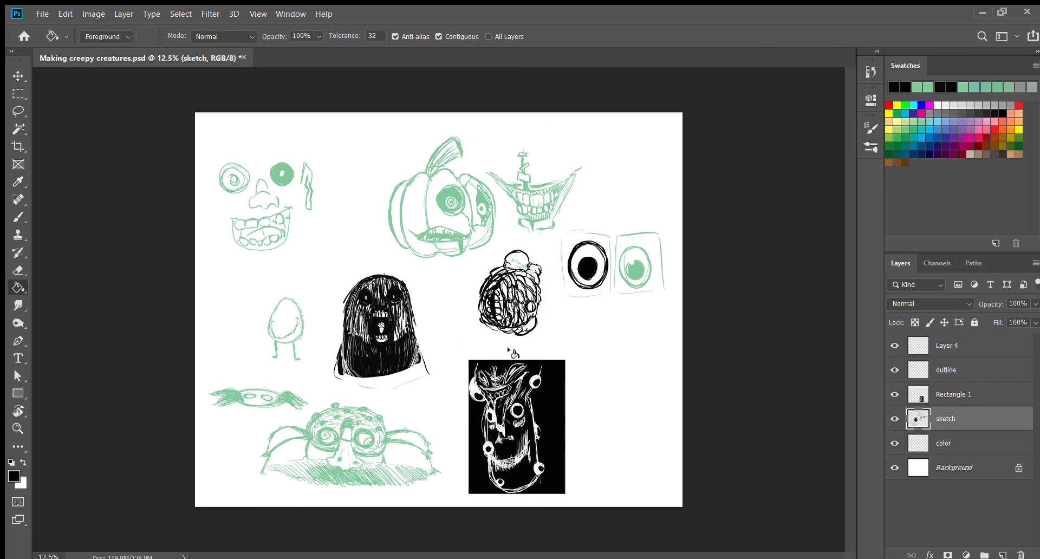
key(ctrl+z)
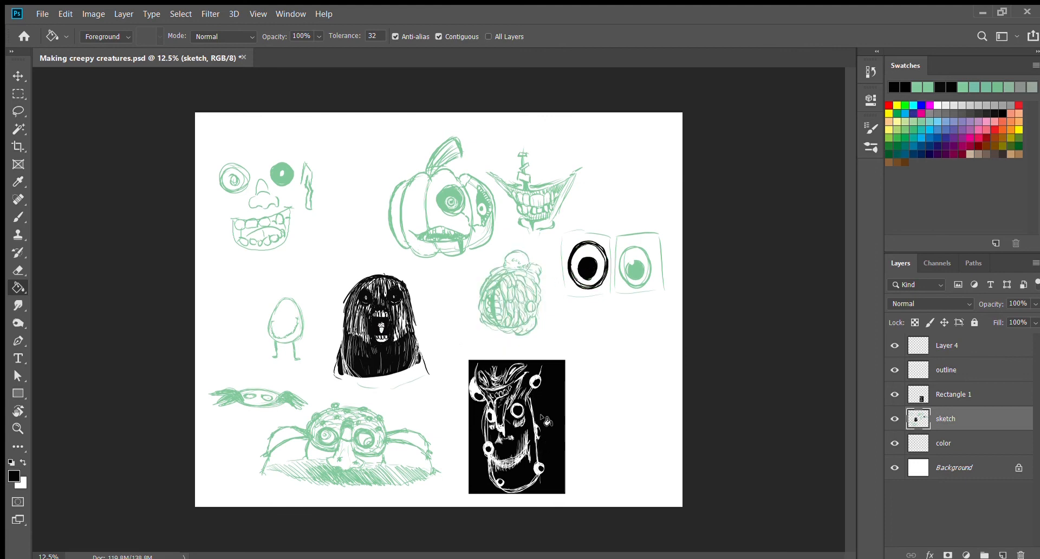